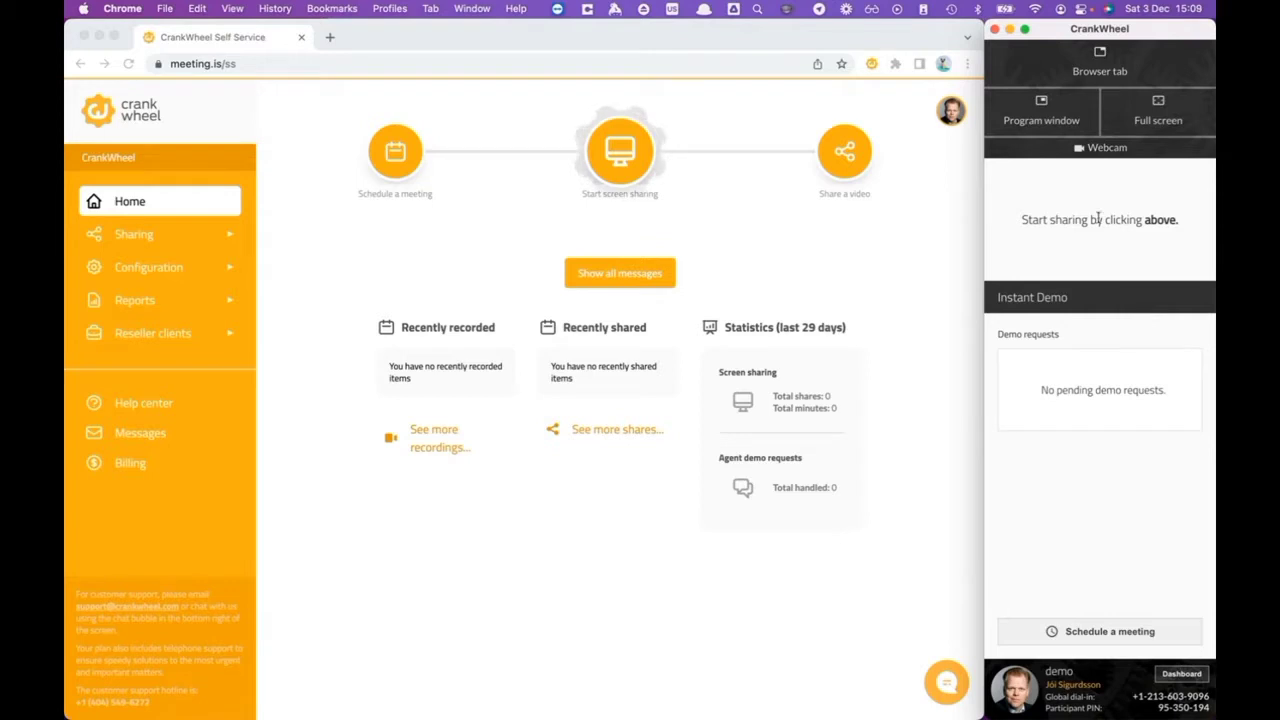
Start a webcam sharing session that offers a private link and the public link meeting.is/demo
mouse_move(1104, 152)
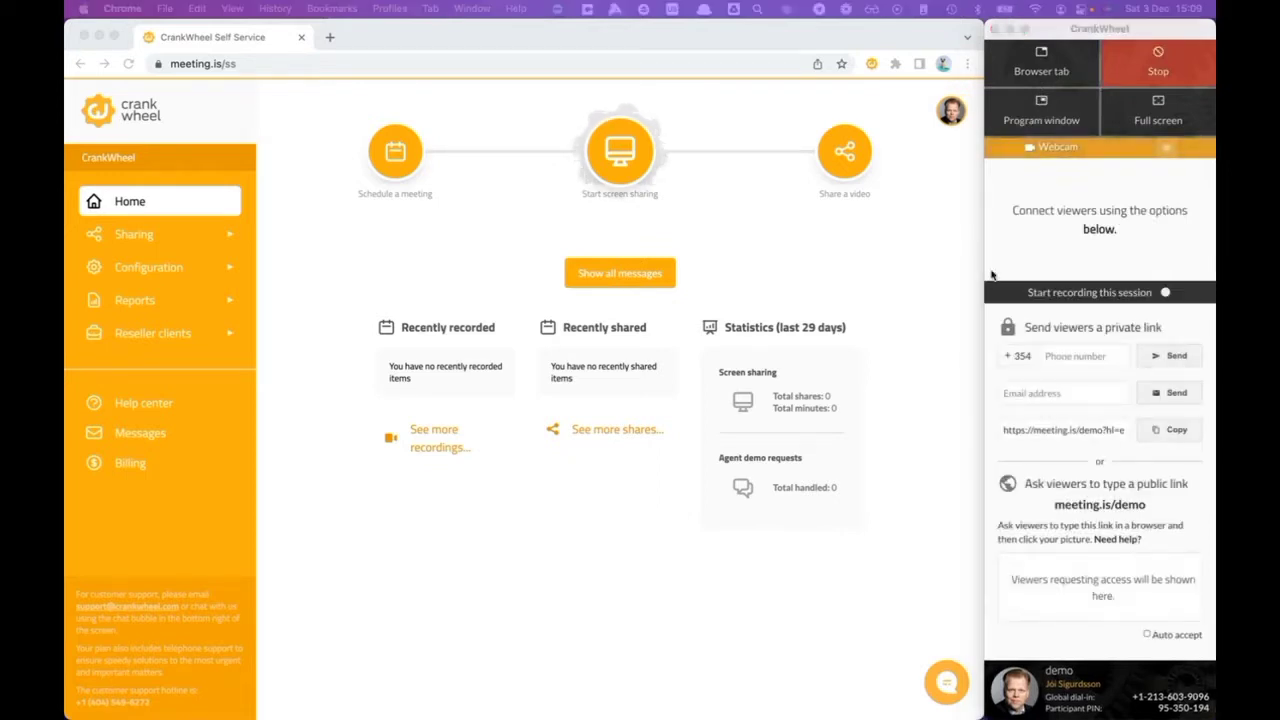
Copy the private viewer link, then choose to share the full screen once the viewer joins
click(1120, 296)
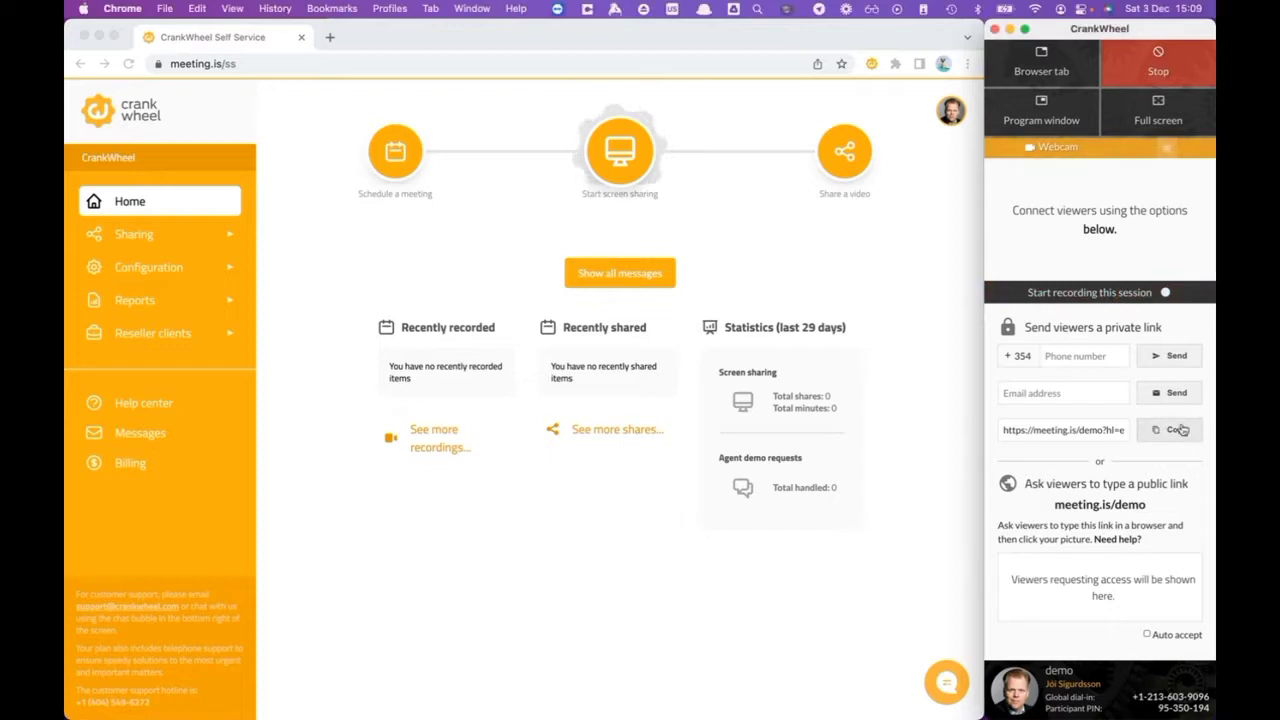
click(1175, 430)
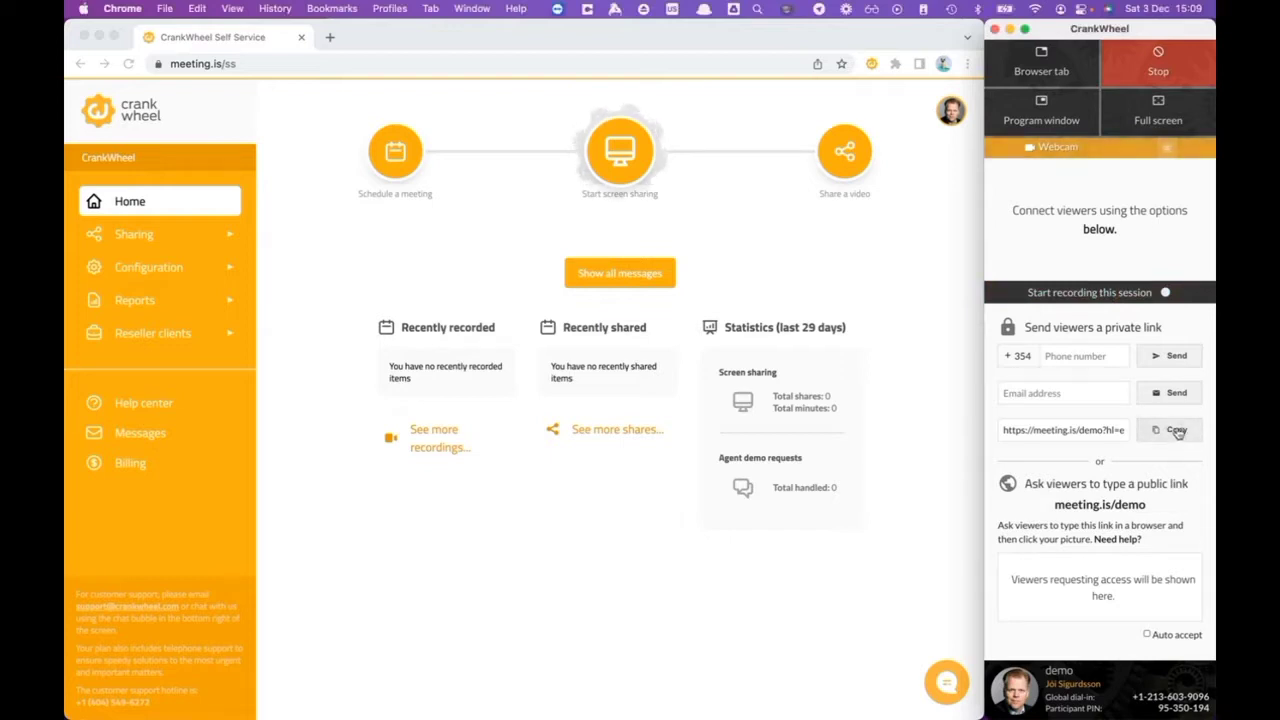
click(1176, 430)
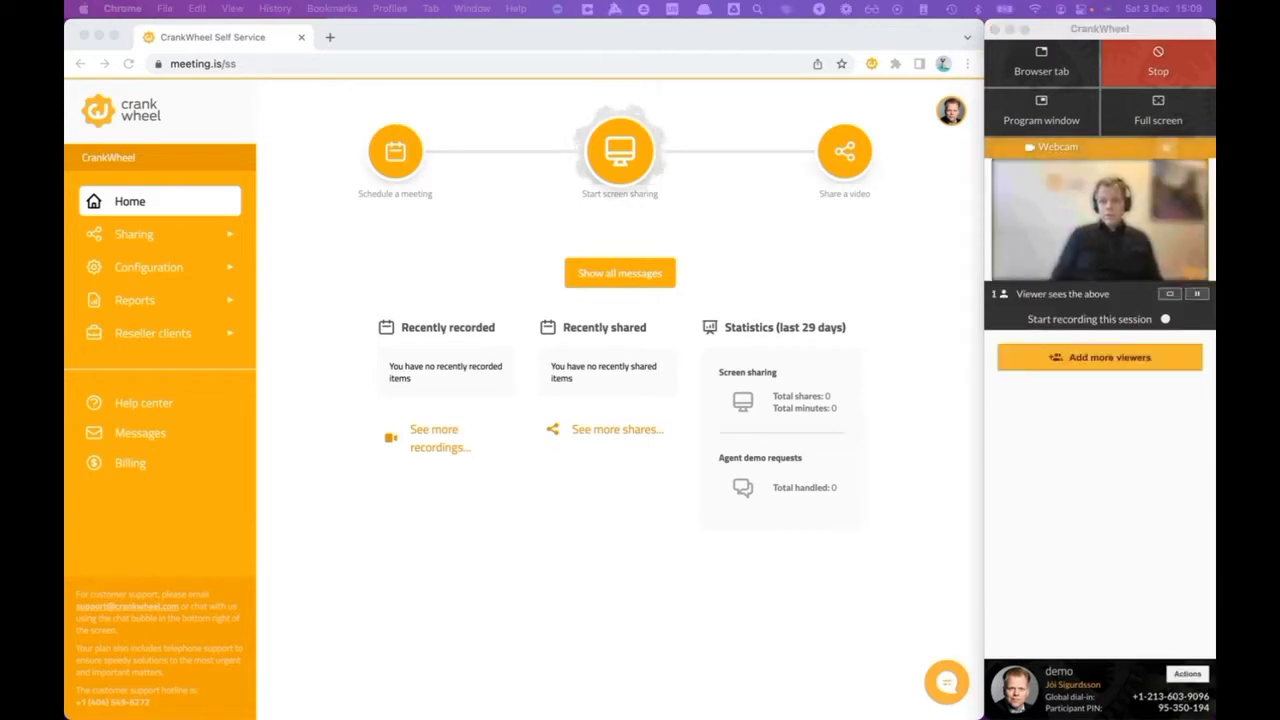
click(1100, 254)
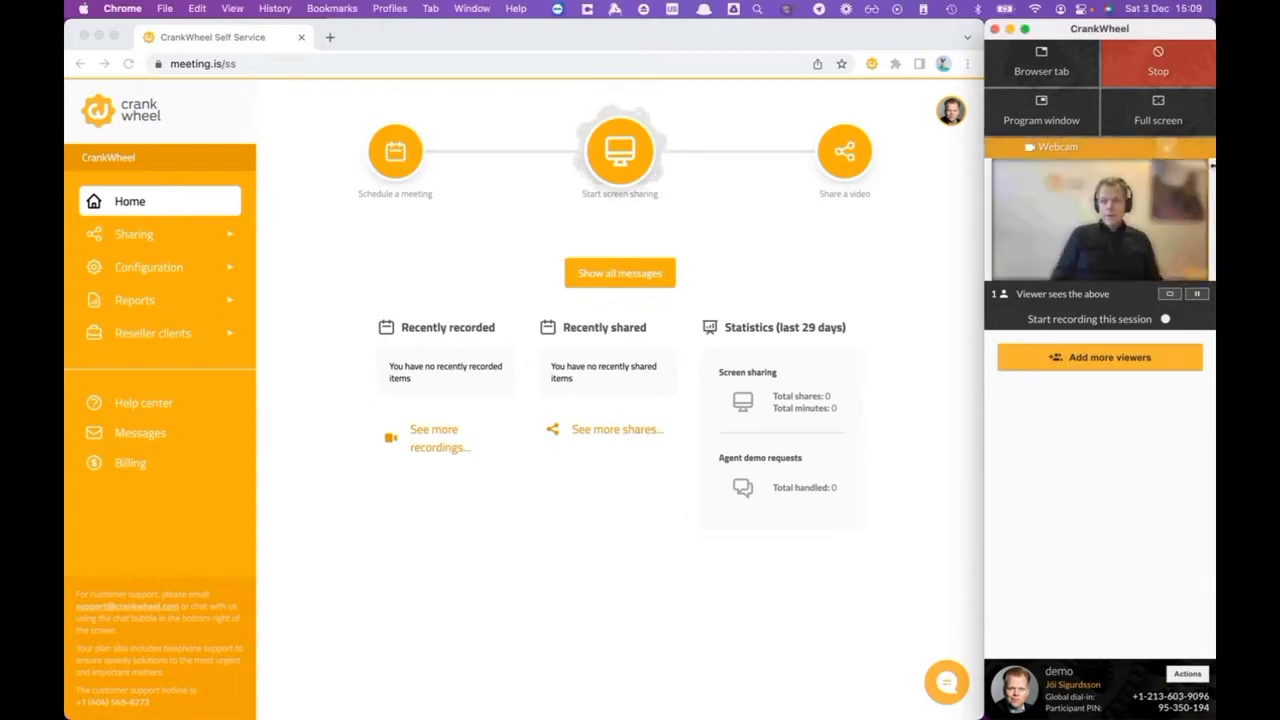
click(1160, 116)
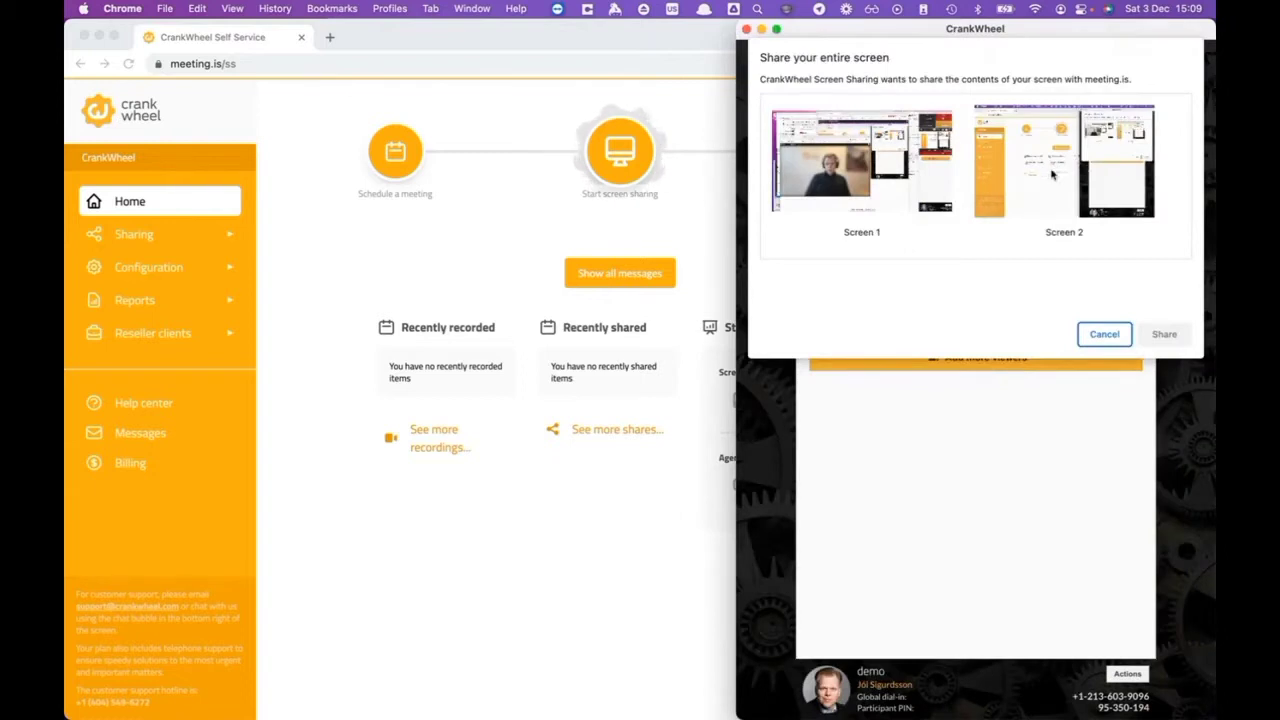
Share all of Screen 2 with the connected viewer
click(1079, 239)
click(1155, 340)
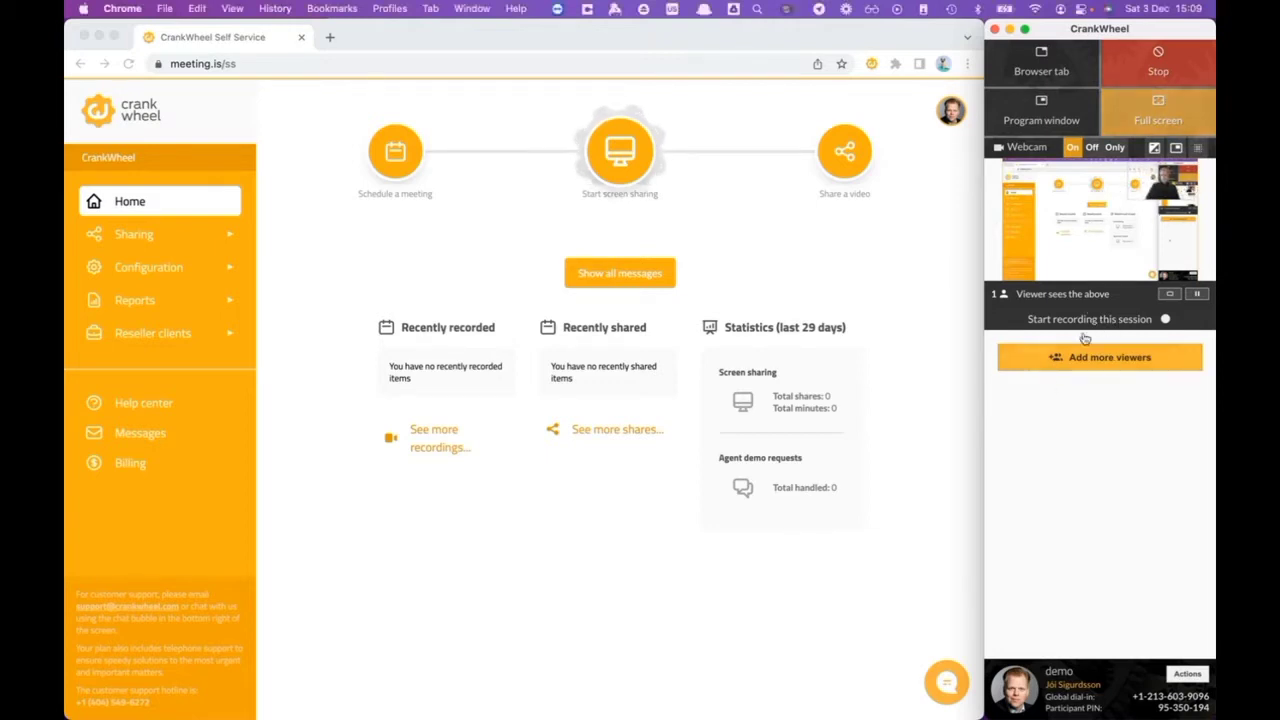
Record the session, stopping and restarting the recording, then end screen sharing
click(1090, 320)
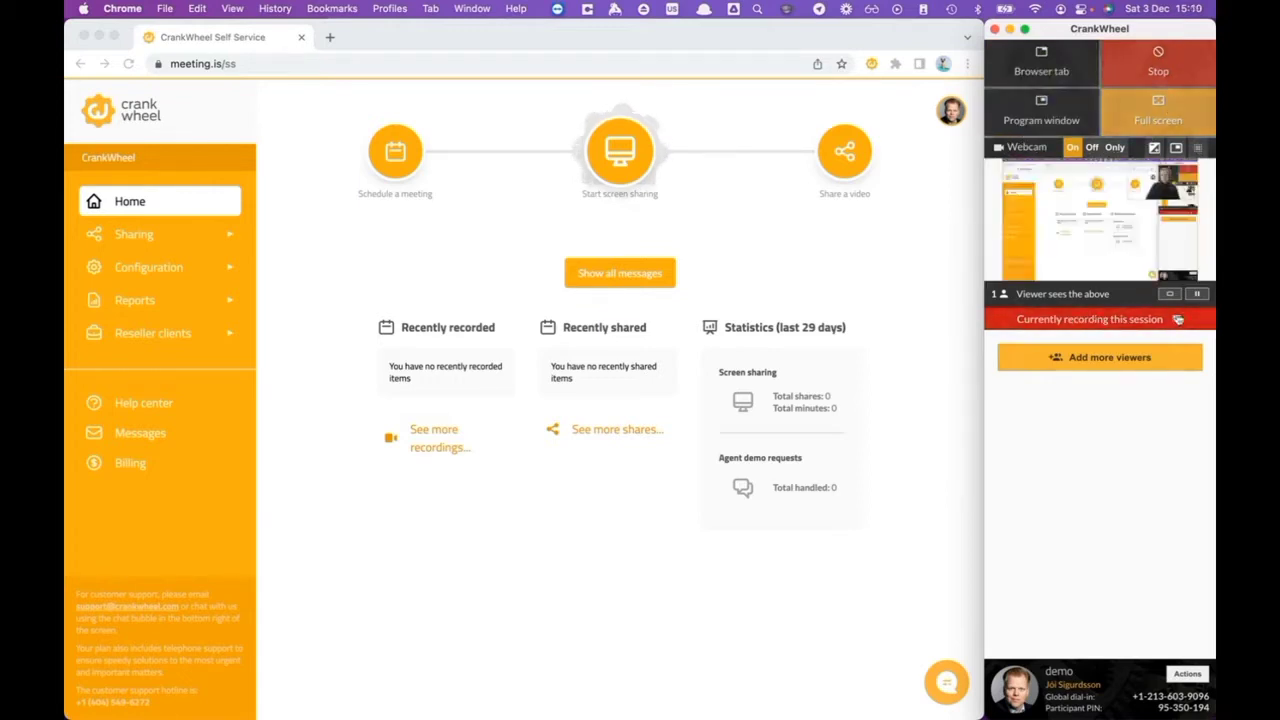
click(1108, 322)
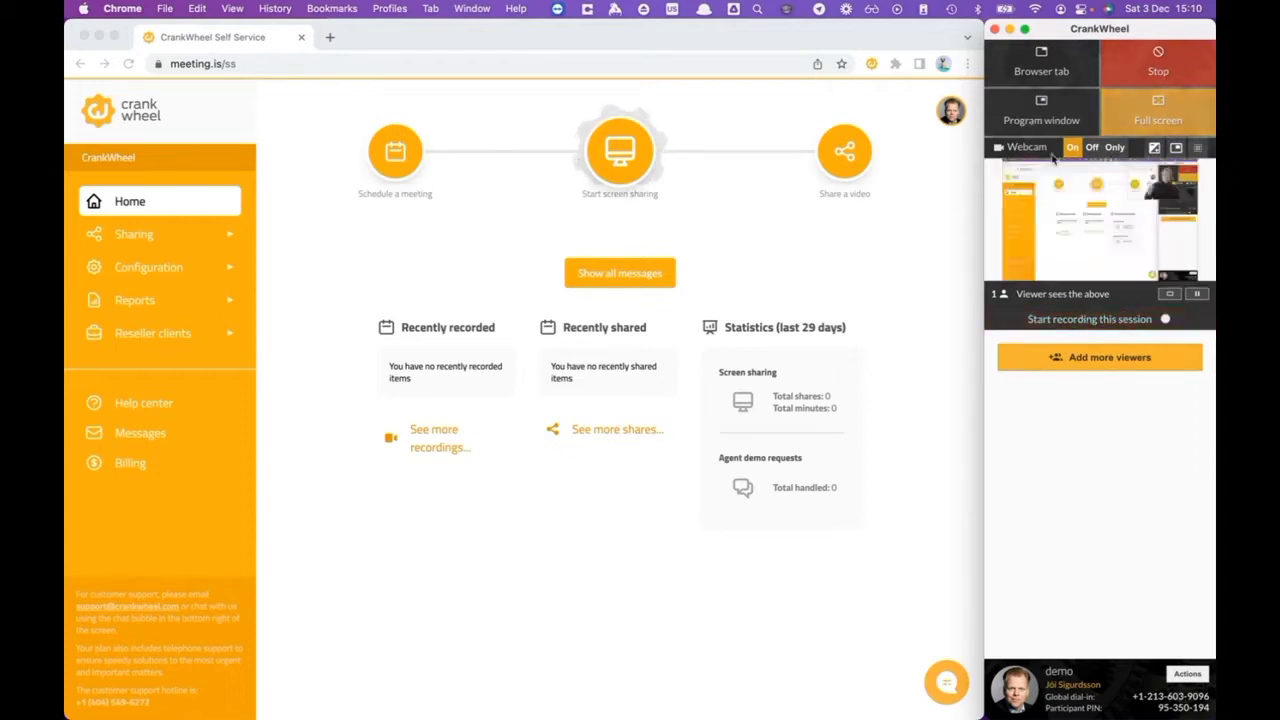
click(1108, 320)
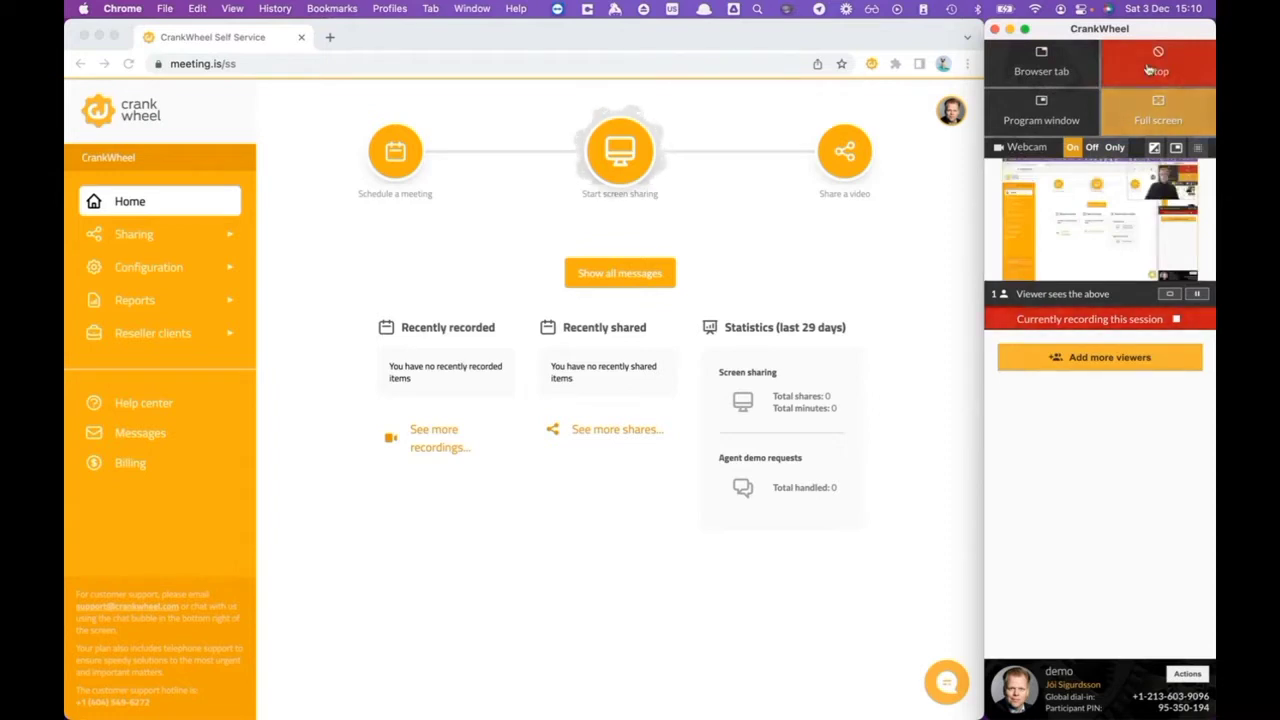
click(1170, 61)
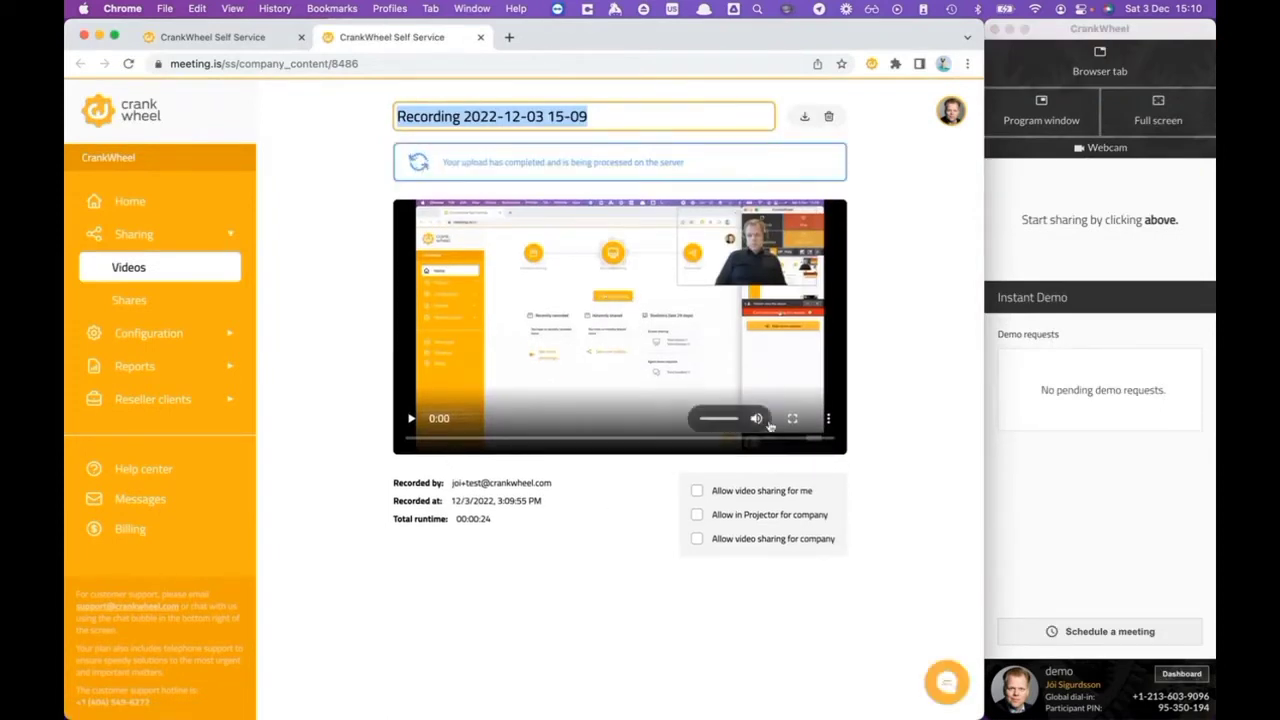
Retitle the new recording 'Demonstration recording'
text(Demon)
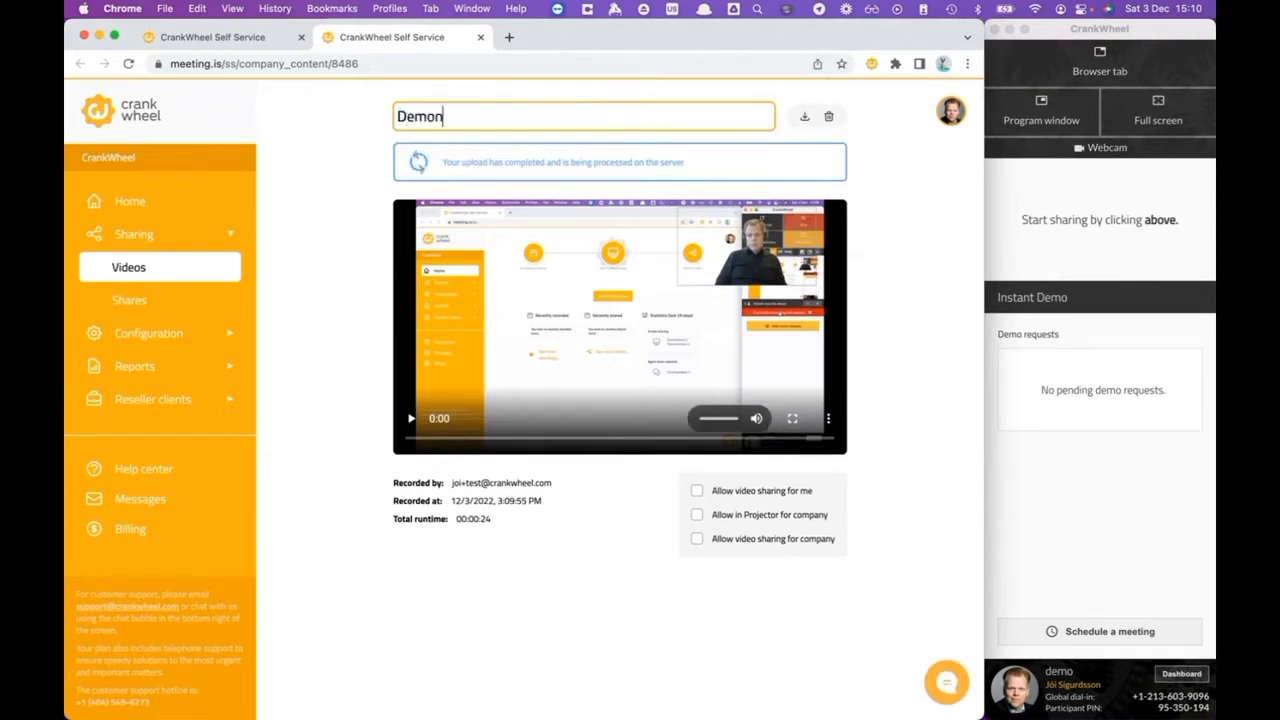
text(stration recording)
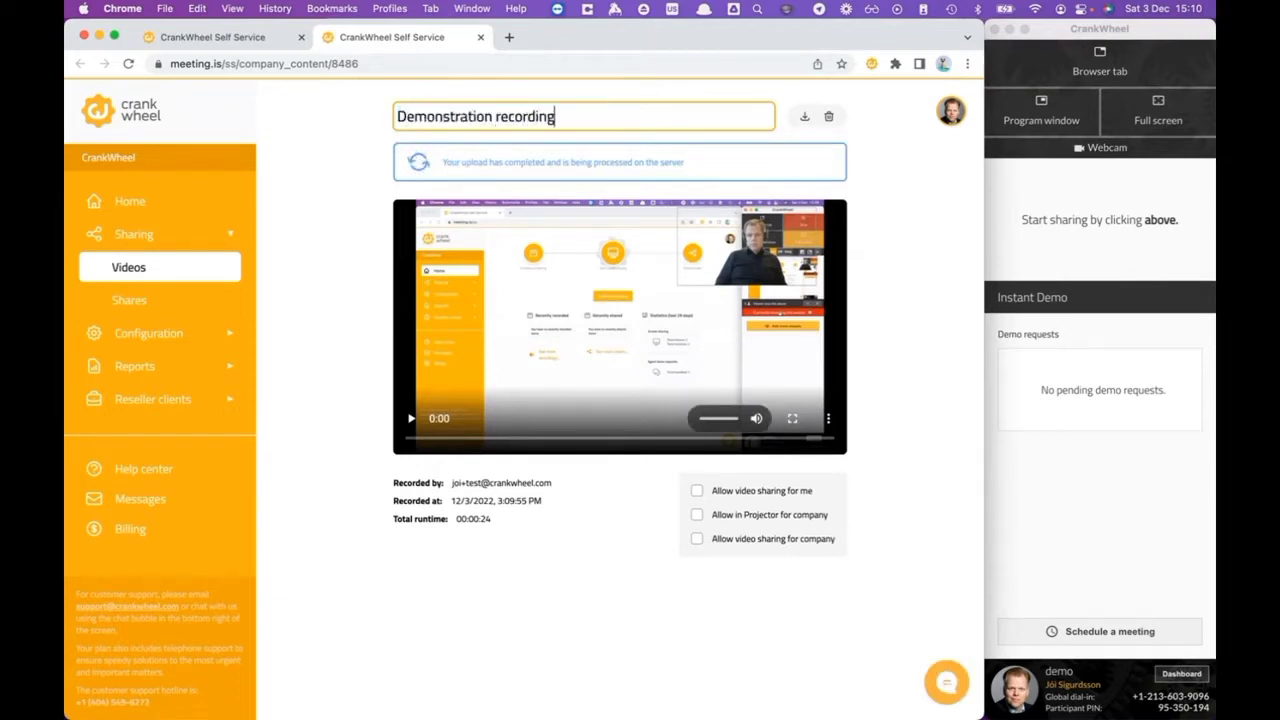
key(Return)
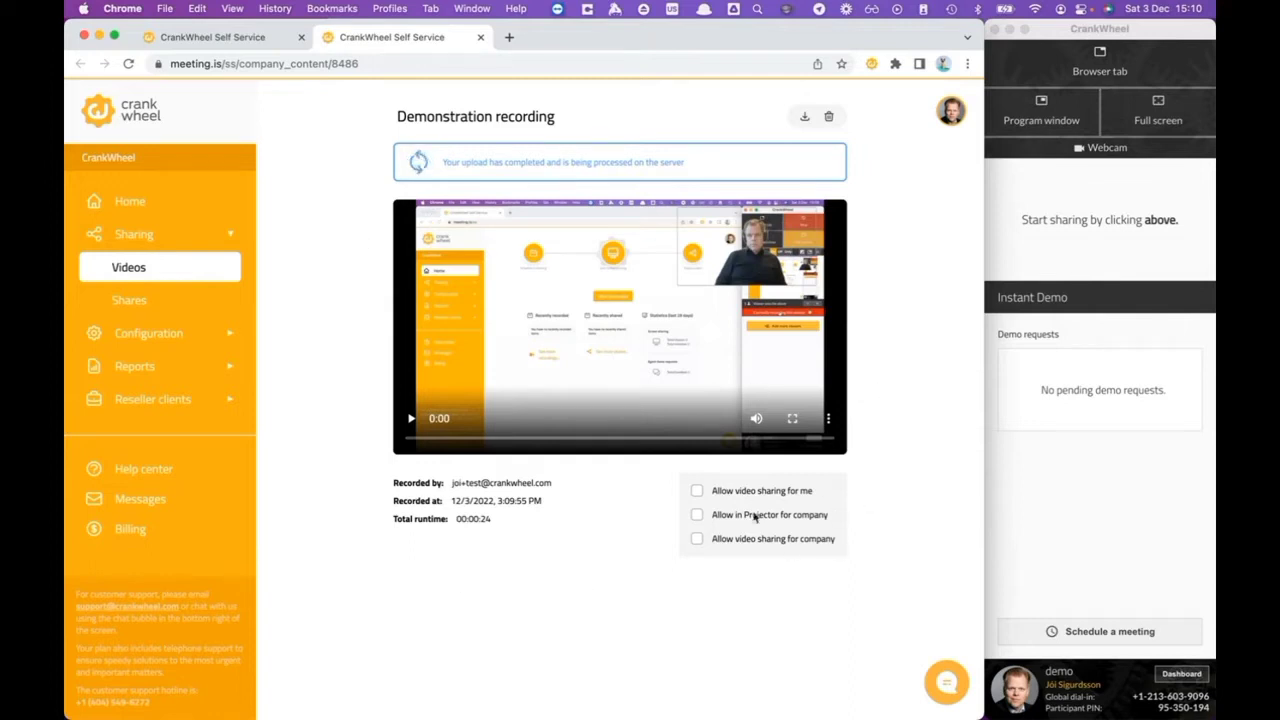
Enable video sharing for me, Projector for company, and video sharing for company
click(697, 491)
click(697, 515)
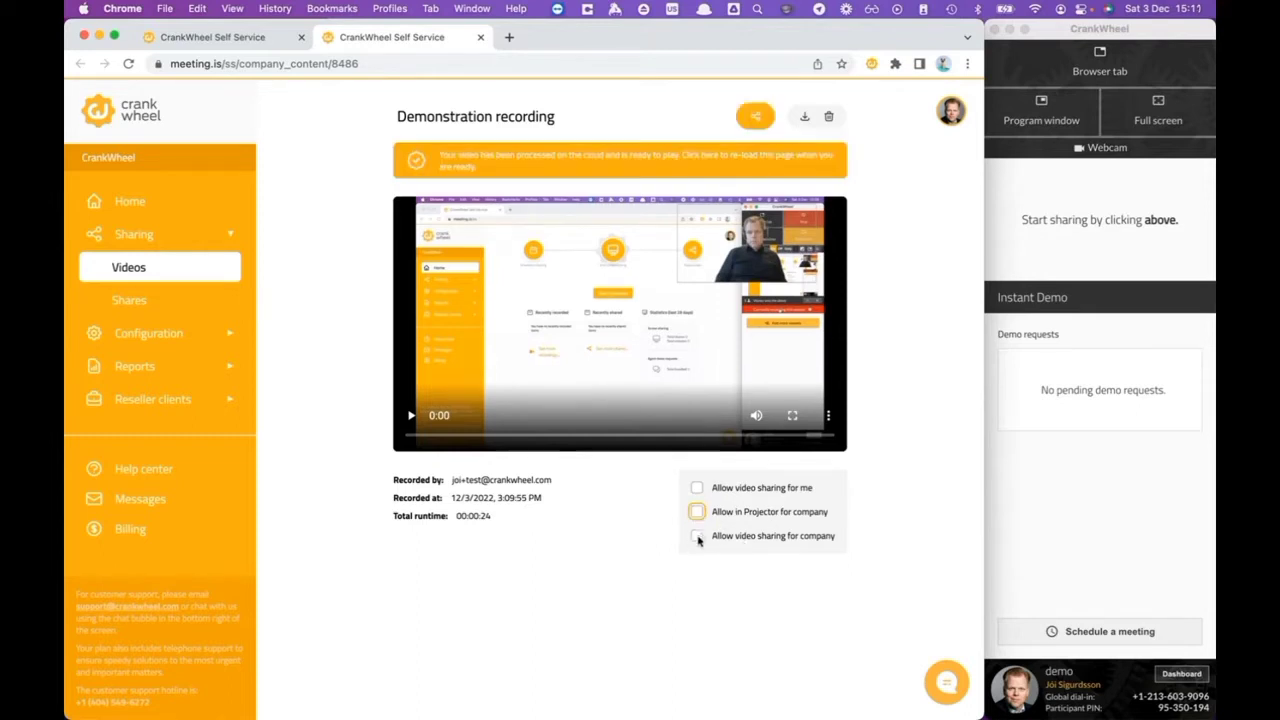
click(697, 537)
click(697, 488)
click(697, 512)
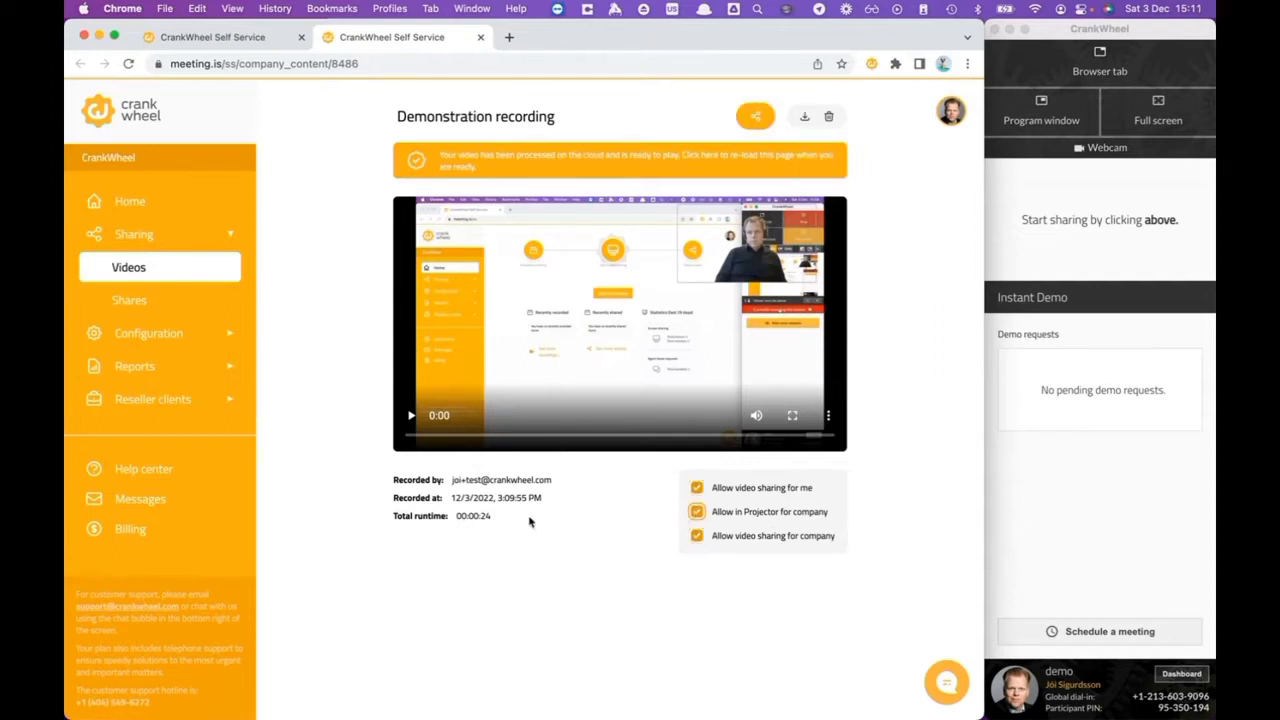
Reload the processed video page and briefly play, then pause, the recording
click(505, 166)
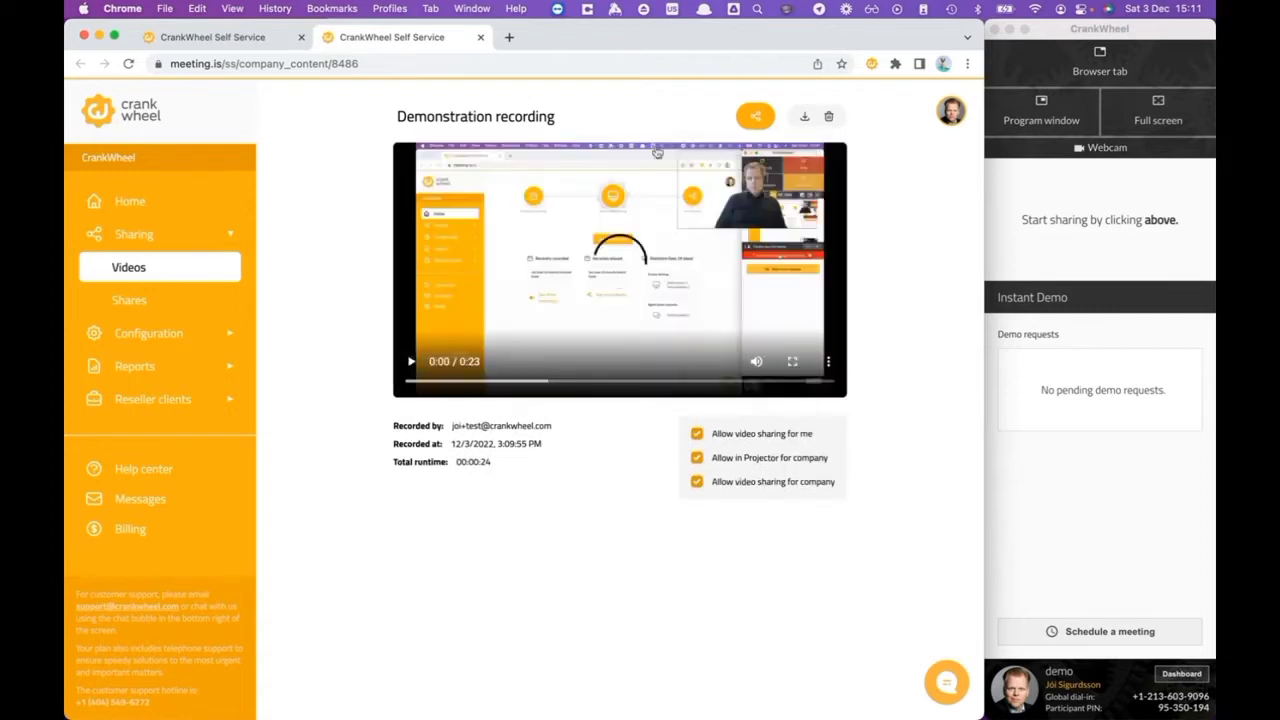
click(413, 363)
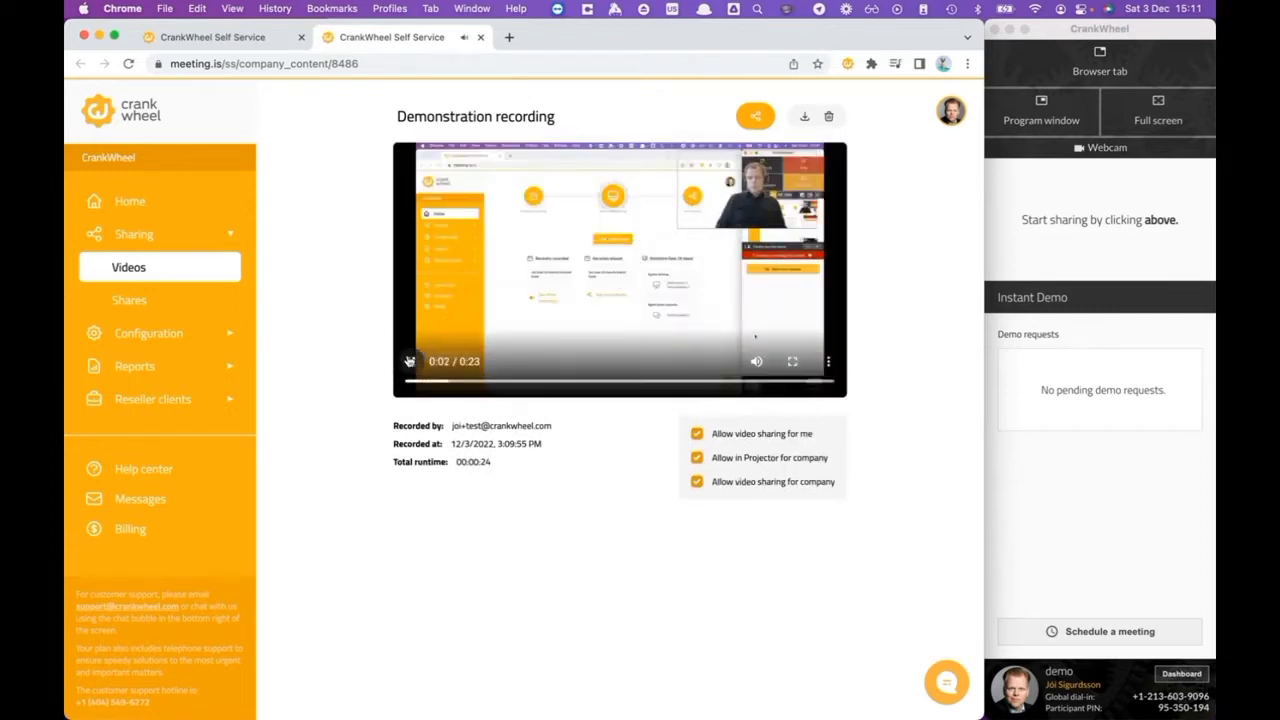
click(410, 360)
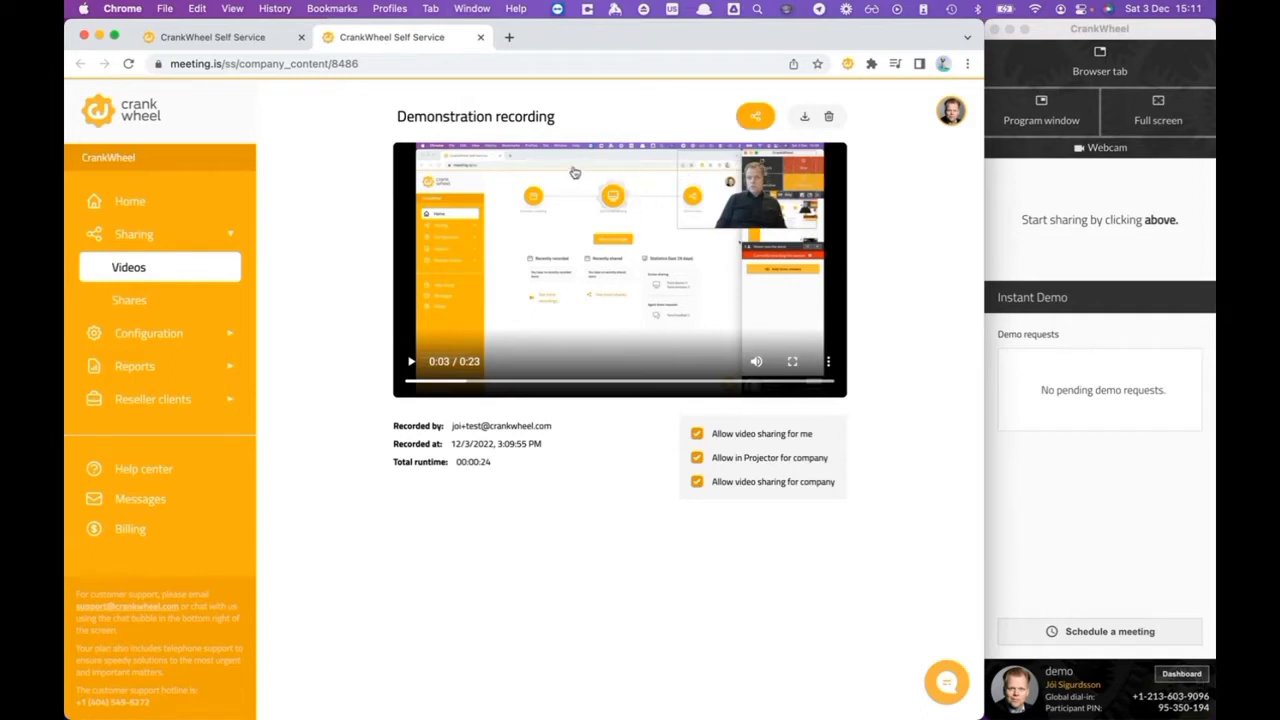
Reopen Demonstration recording from the videos list and copy its unique meeting.is share link
click(133, 268)
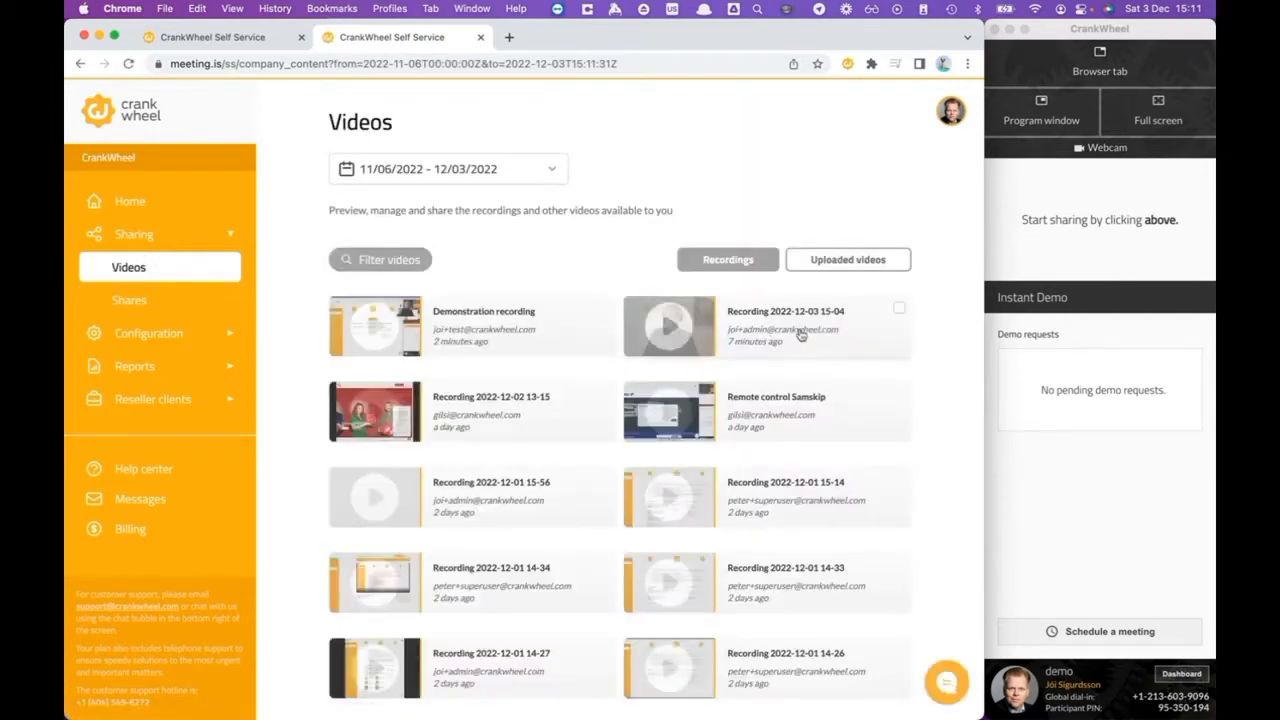
click(455, 316)
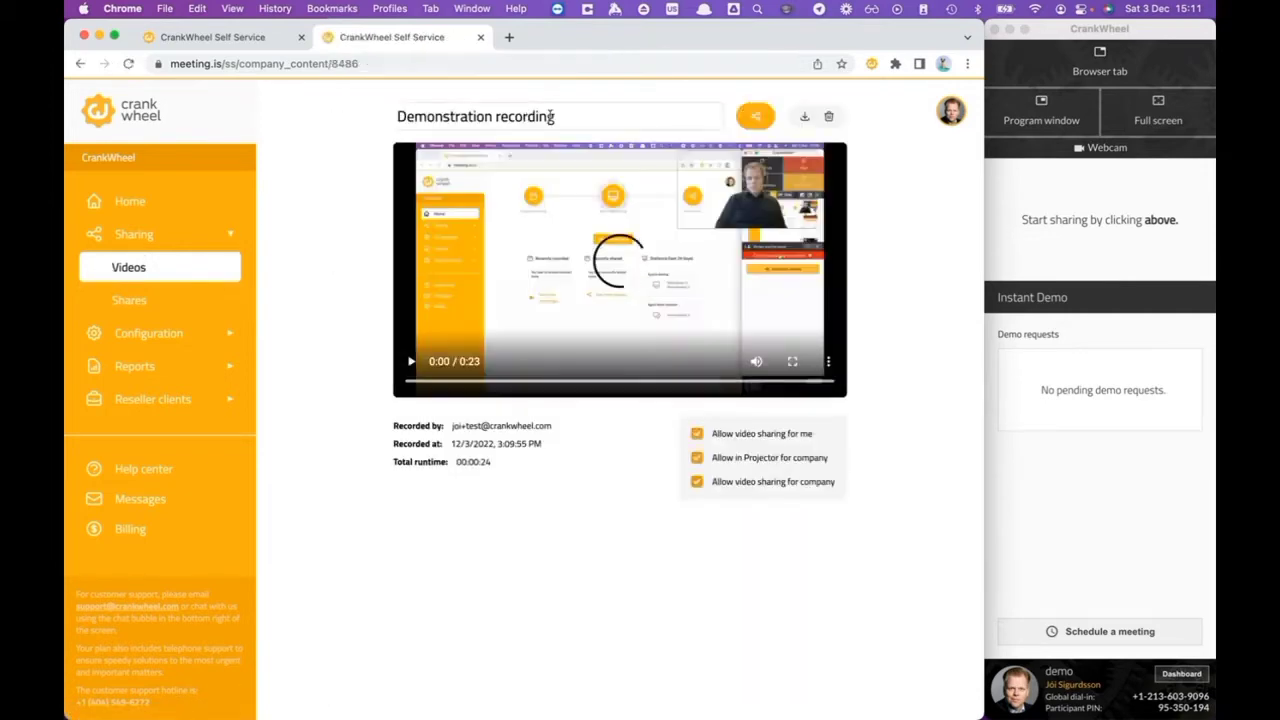
click(754, 118)
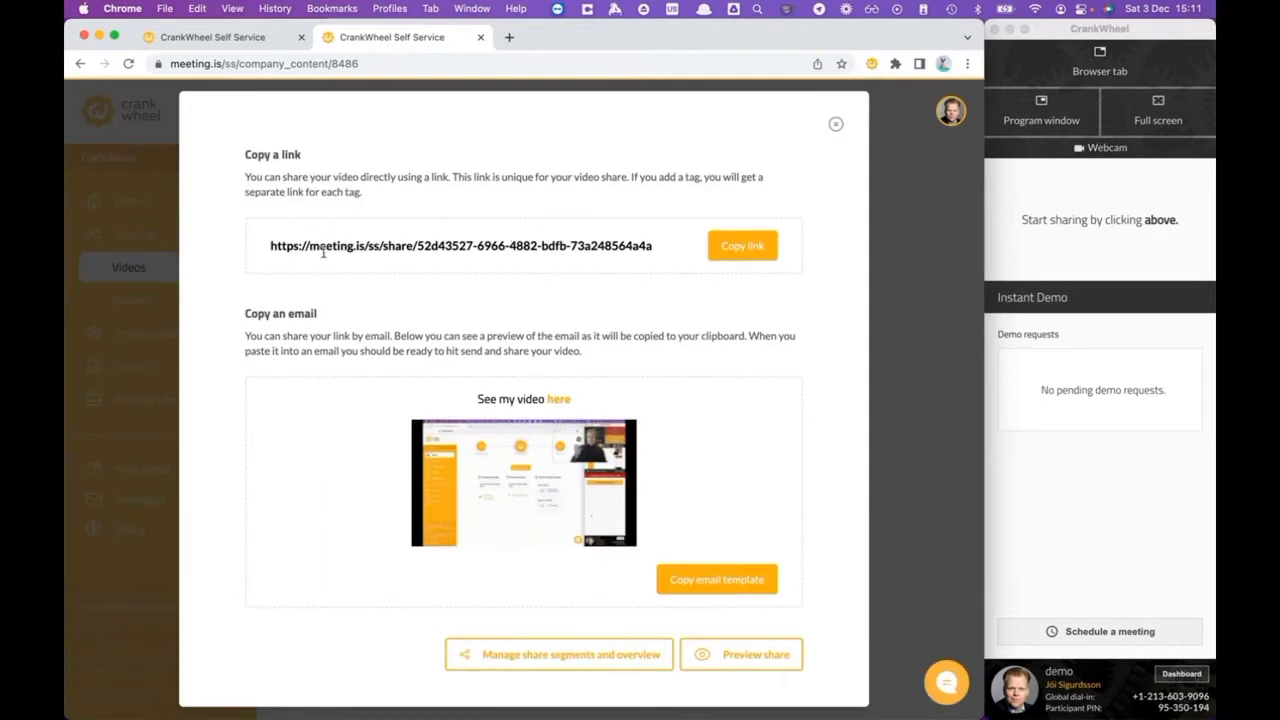
click(745, 250)
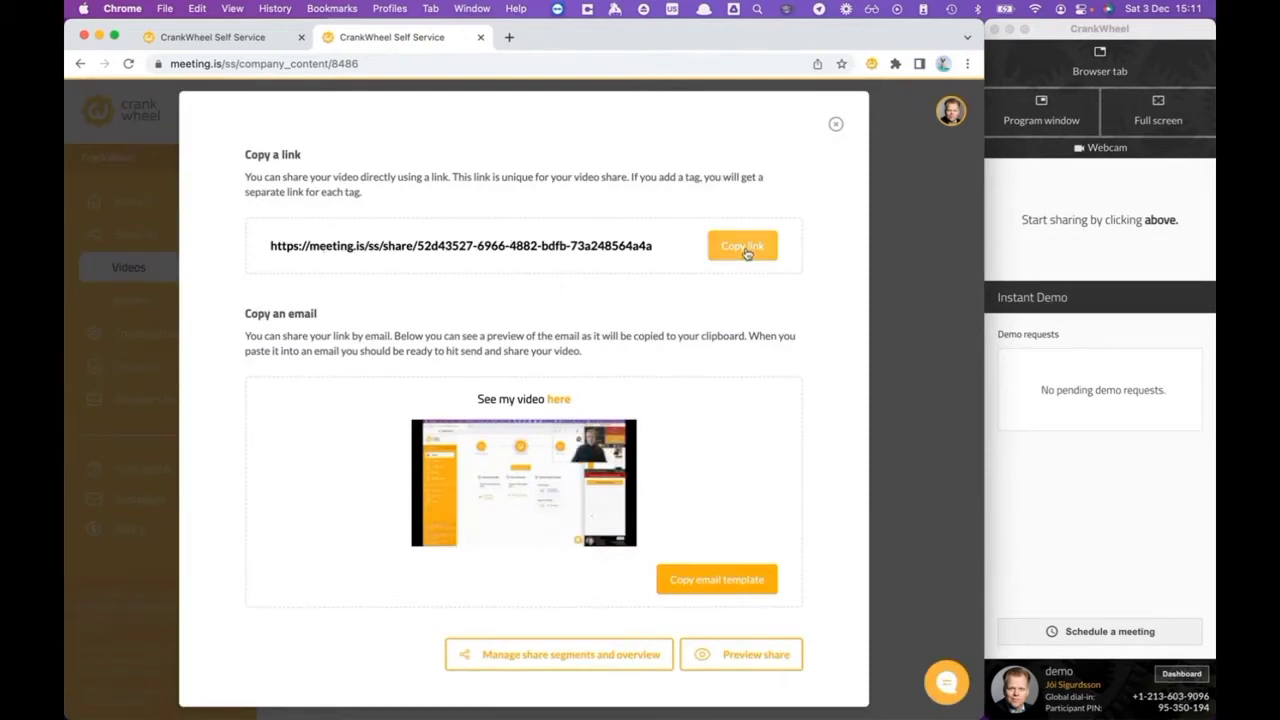
click(727, 588)
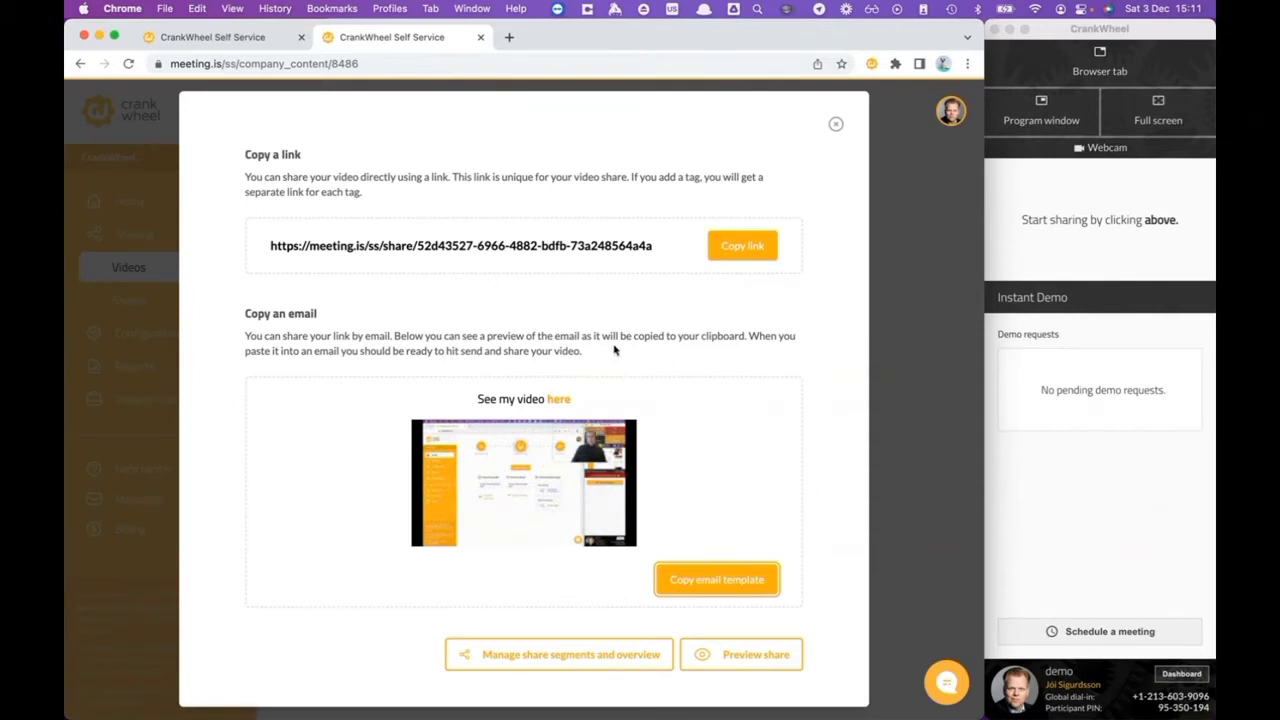
click(744, 249)
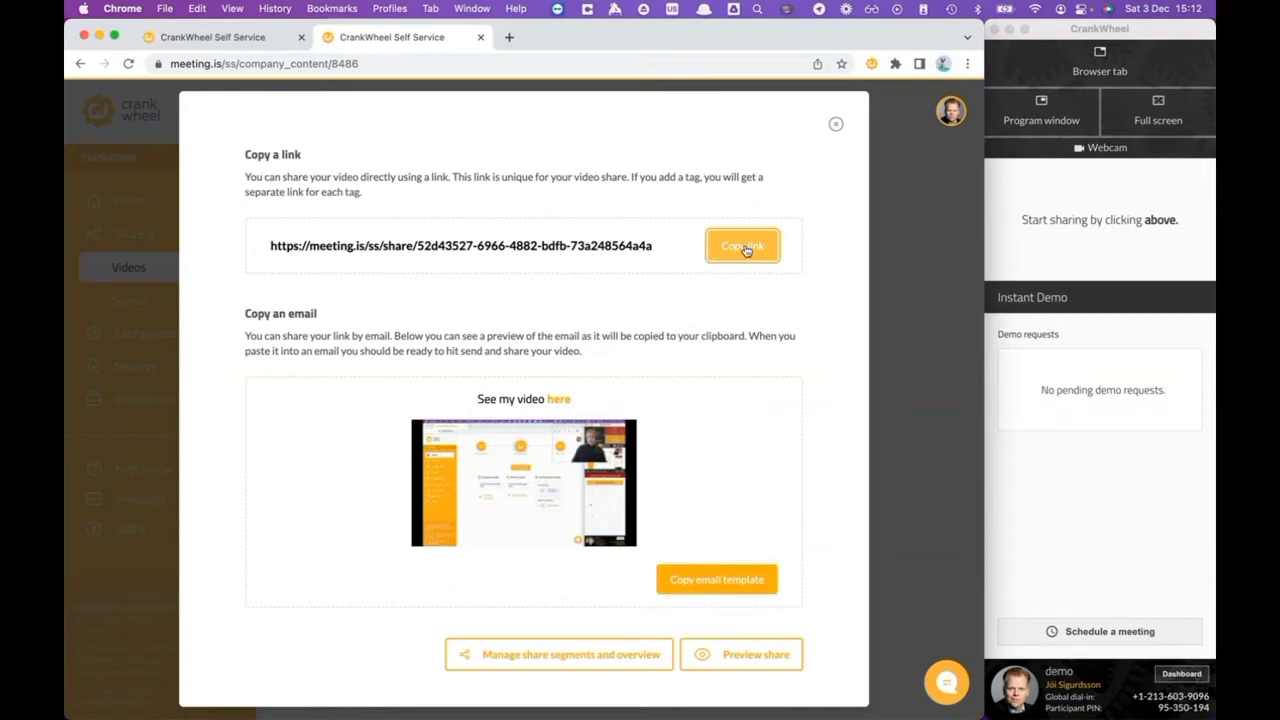
key(super+shift+n)
key(super+v)
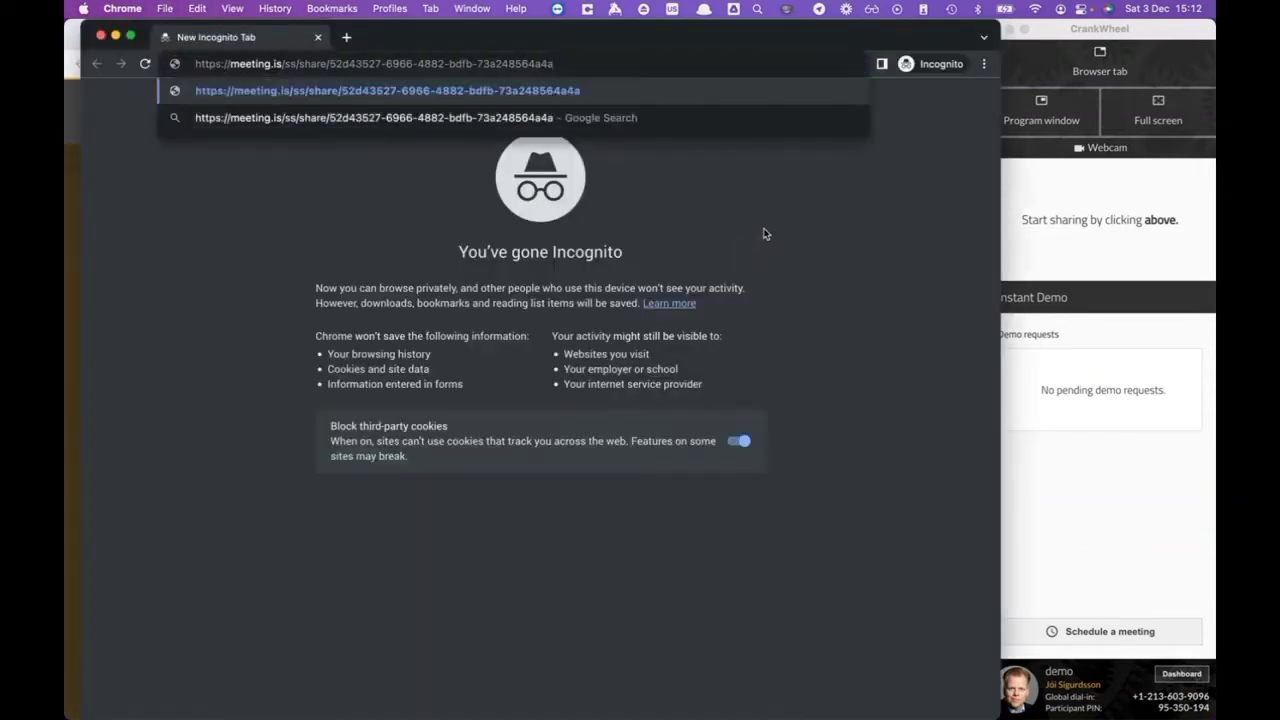
key(Return)
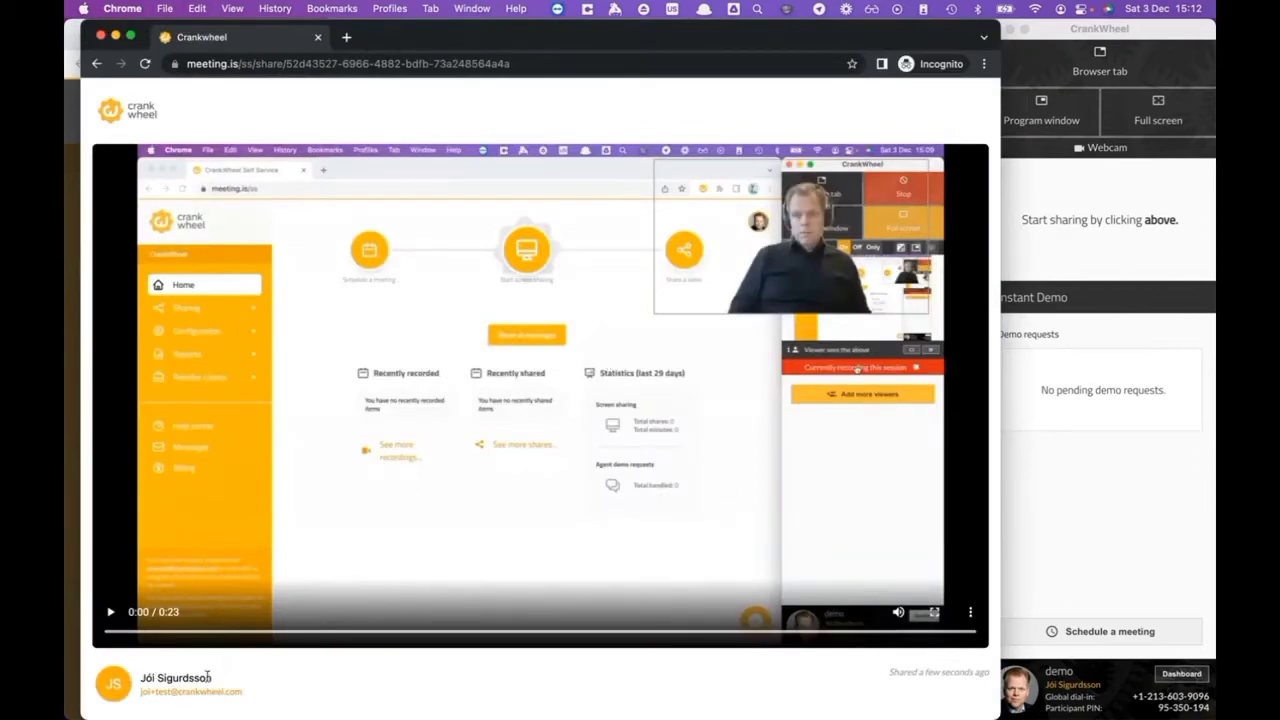
click(110, 611)
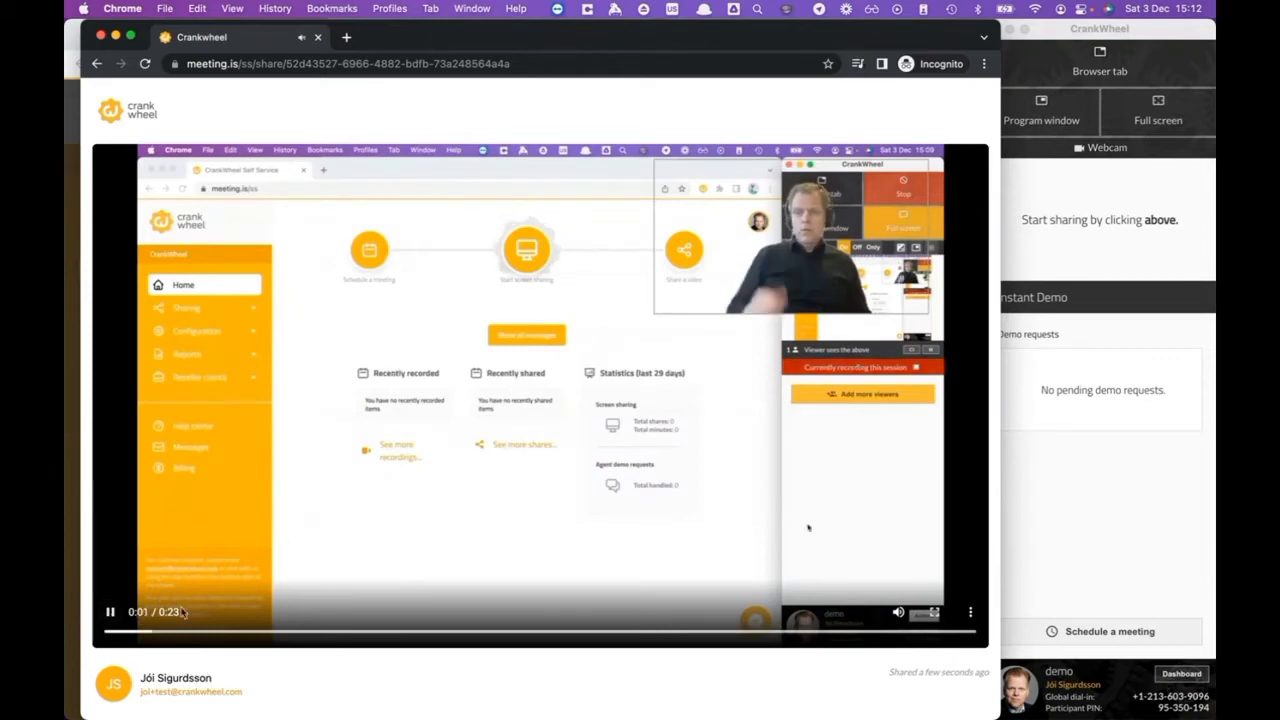
click(108, 613)
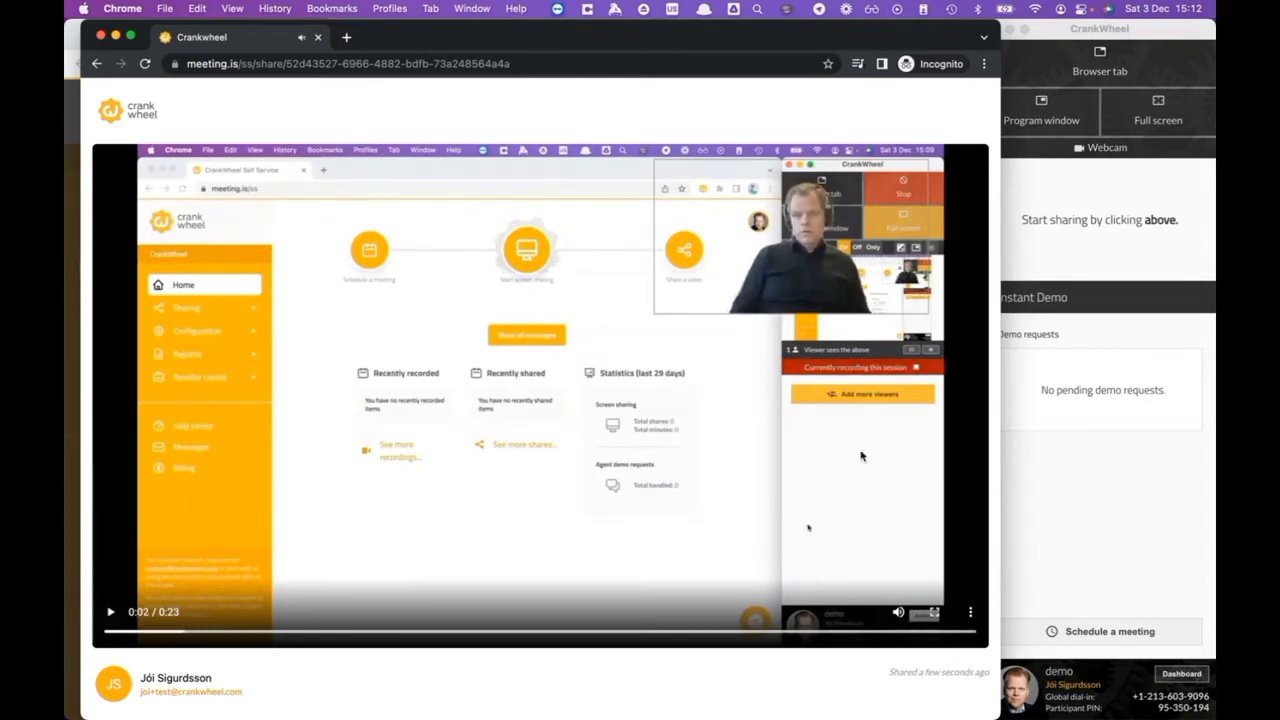
click(319, 38)
click(576, 658)
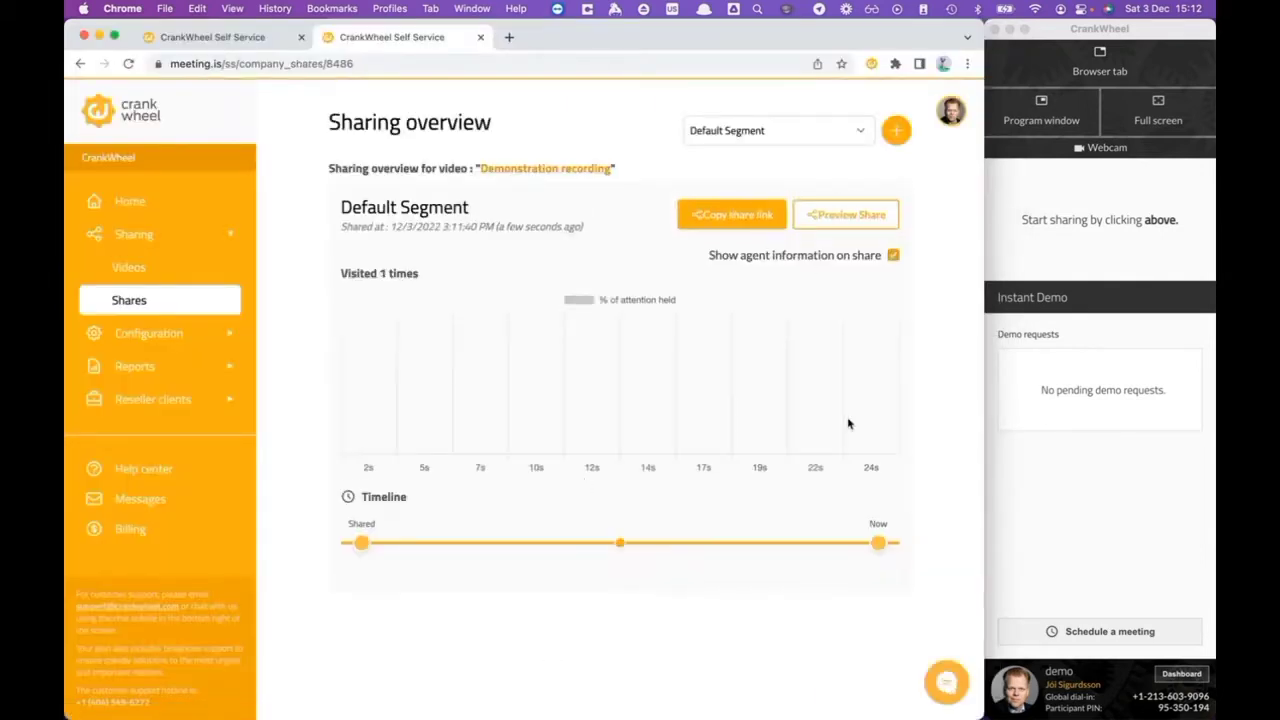
Open the sharing overview for Demonstration recording and review its Default Segment list
mouse_move(626, 543)
click(799, 138)
click(768, 169)
click(1155, 112)
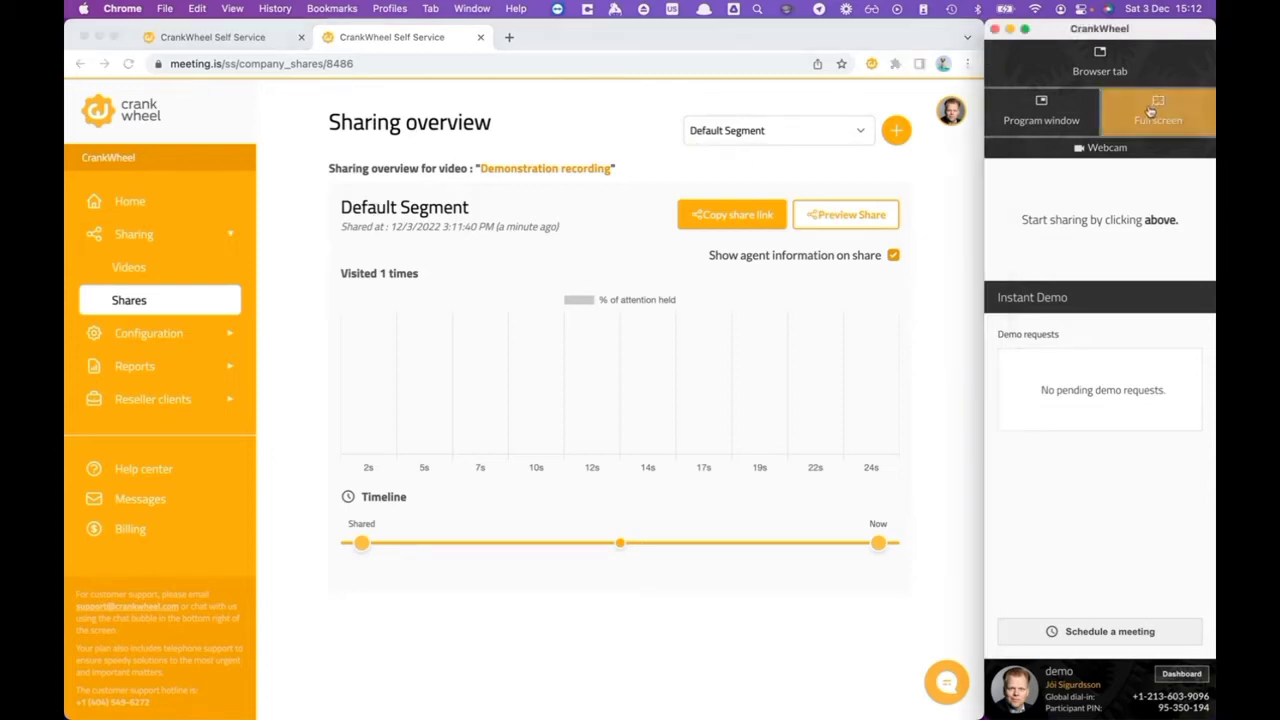
Share this browser tab and join as a viewer via the private link in a new window
click(1090, 60)
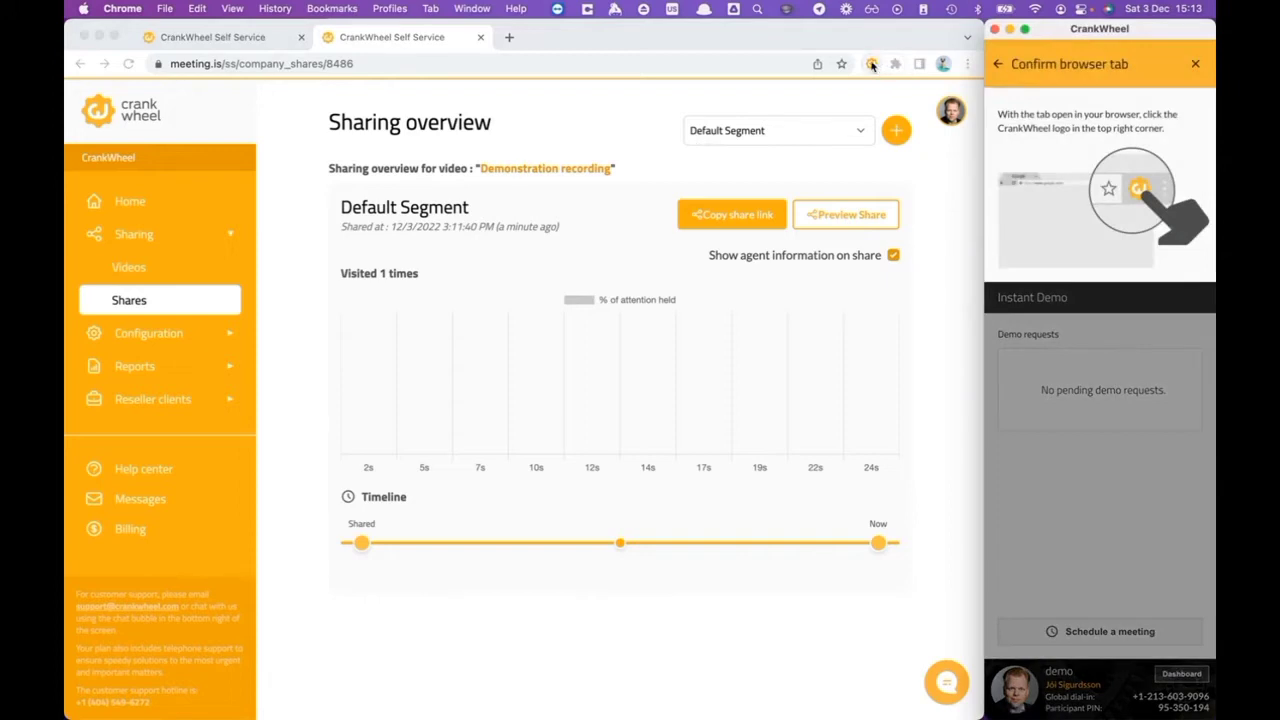
click(871, 64)
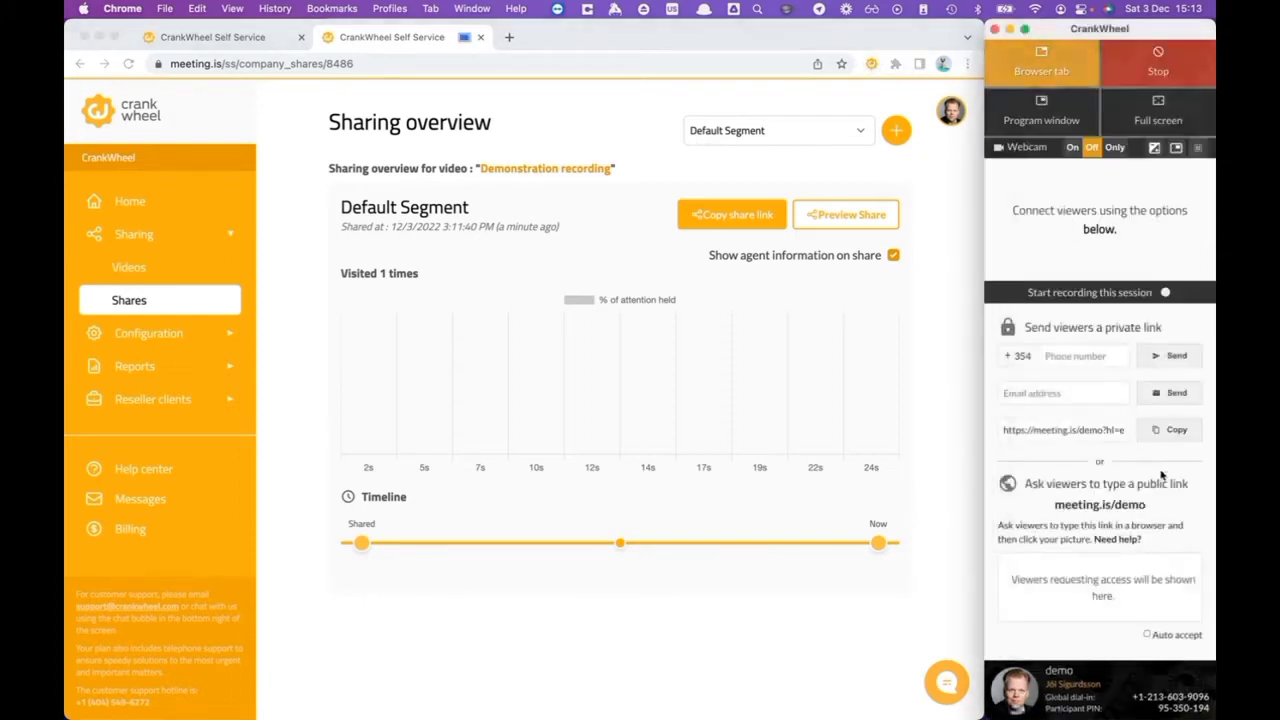
click(1171, 429)
key(super+n)
key(super+v)
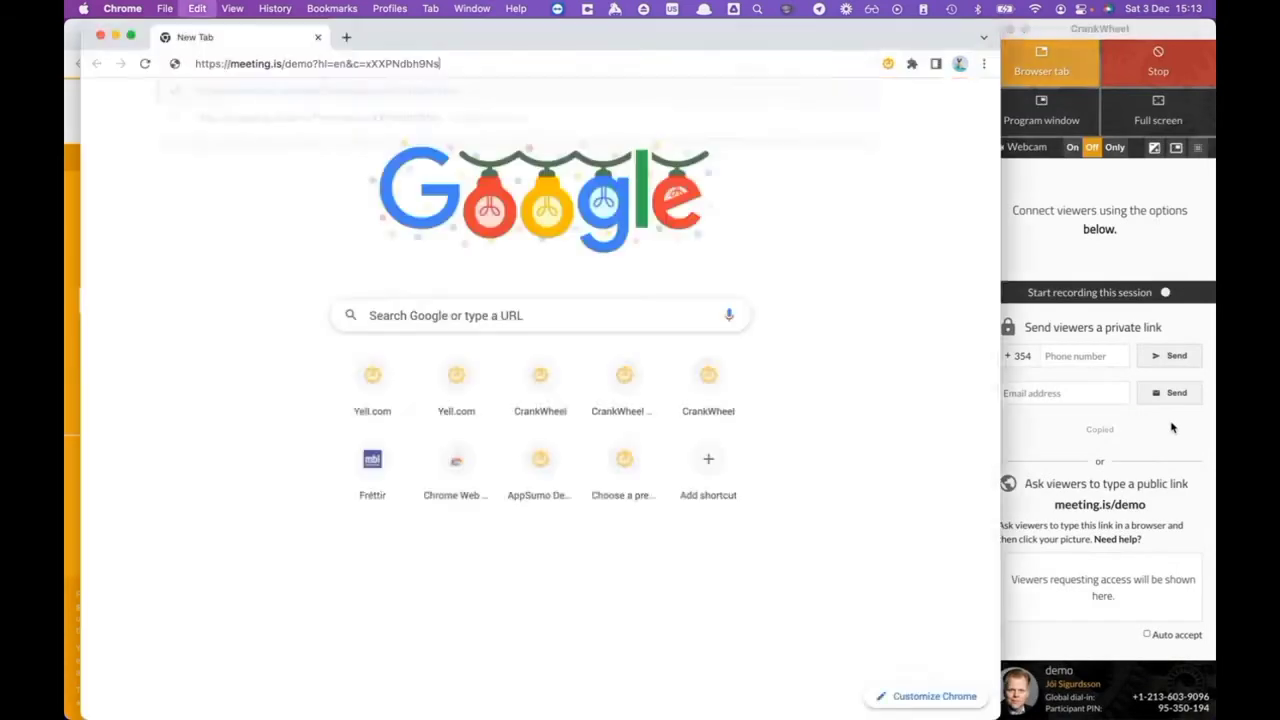
key(Return)
drag(740, 37, 722, 37)
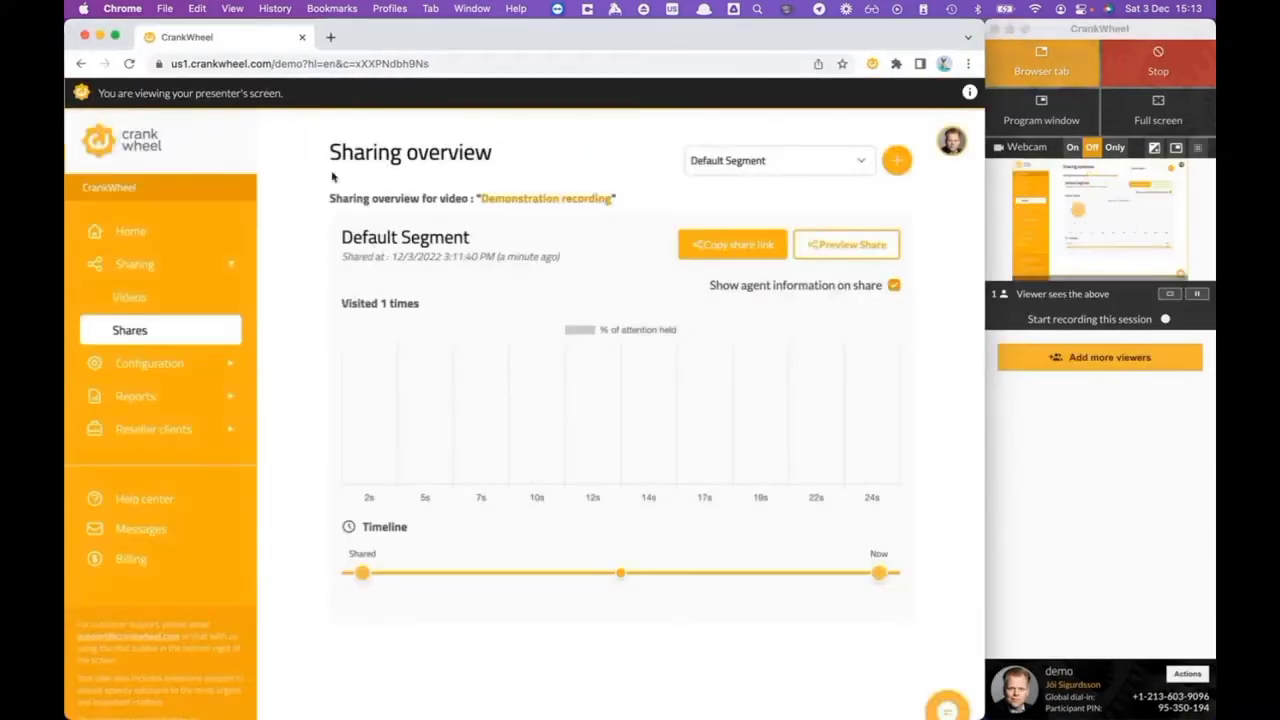
Show the video 'Share your screen to a Tesla' to the viewer from the session actions
click(1105, 489)
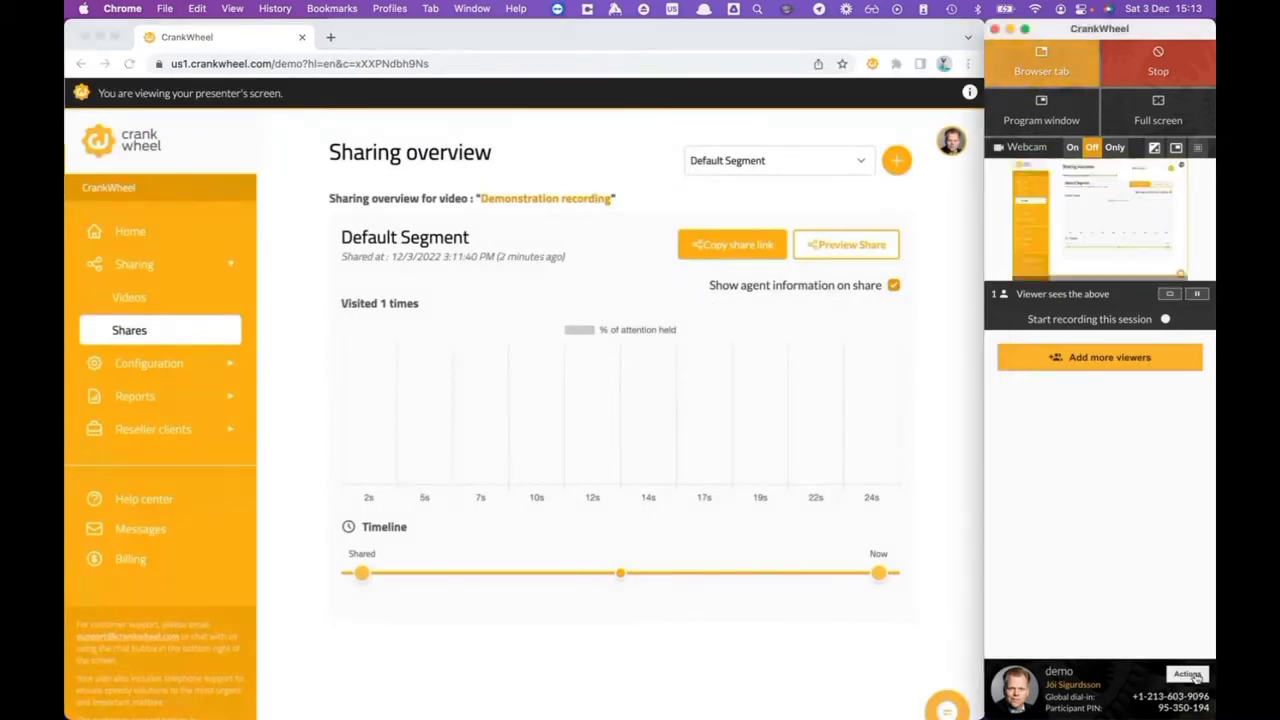
click(1190, 674)
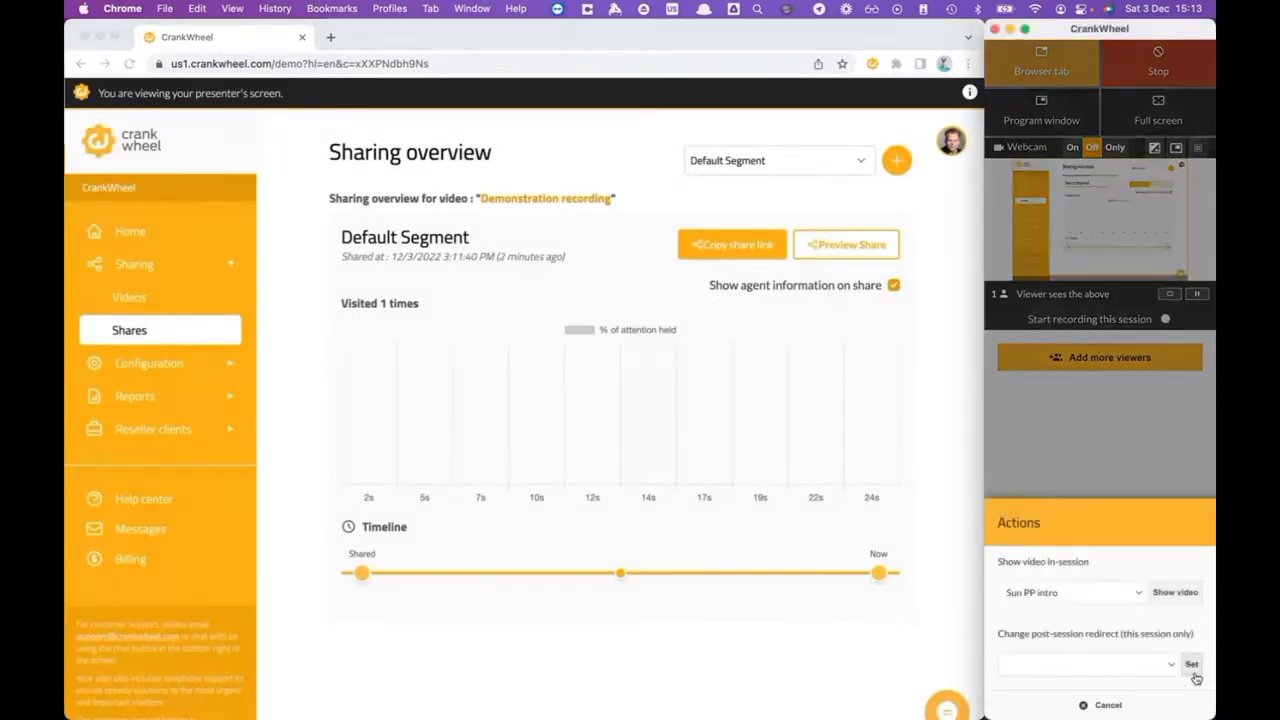
click(1139, 596)
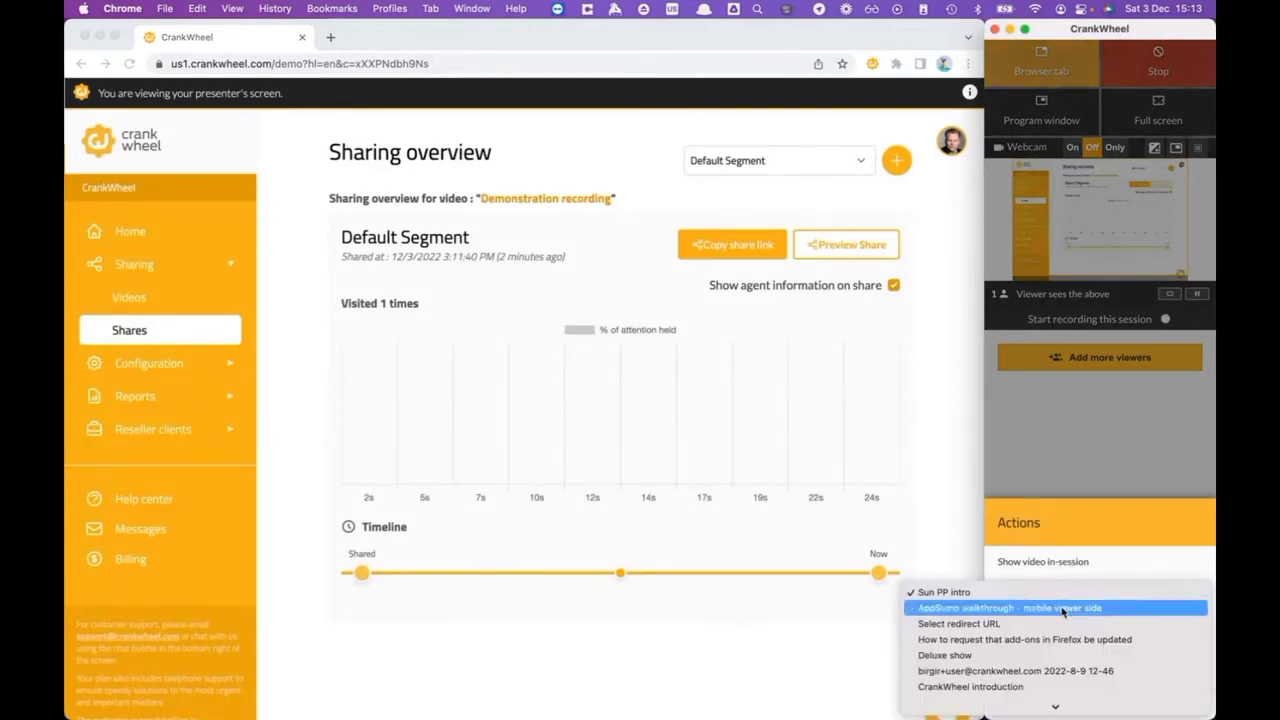
scroll(1023, 630, down, 5)
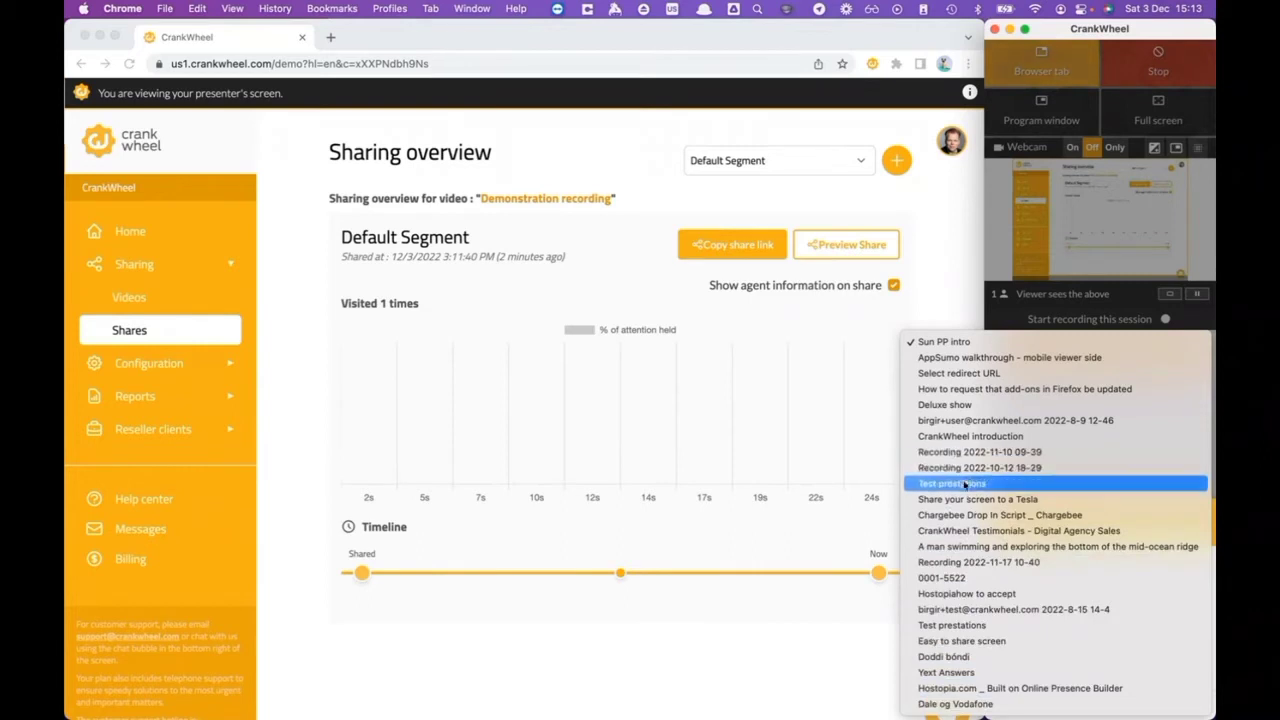
click(977, 500)
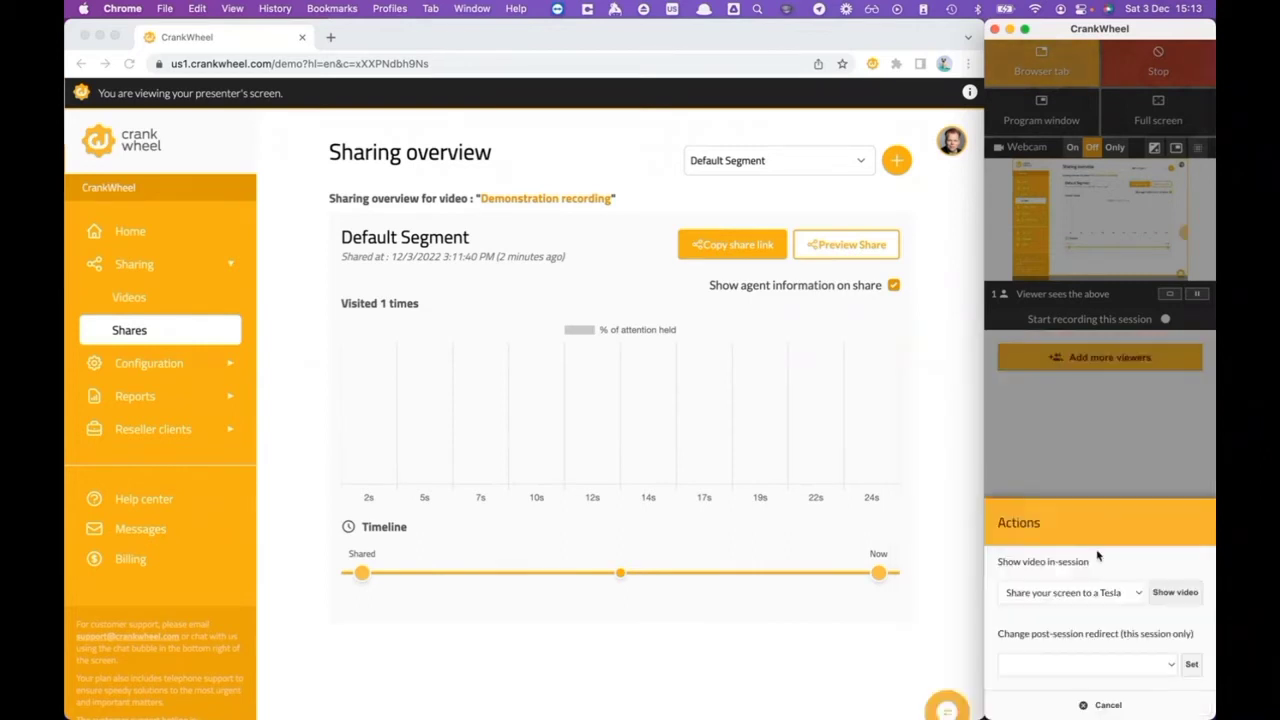
click(1177, 593)
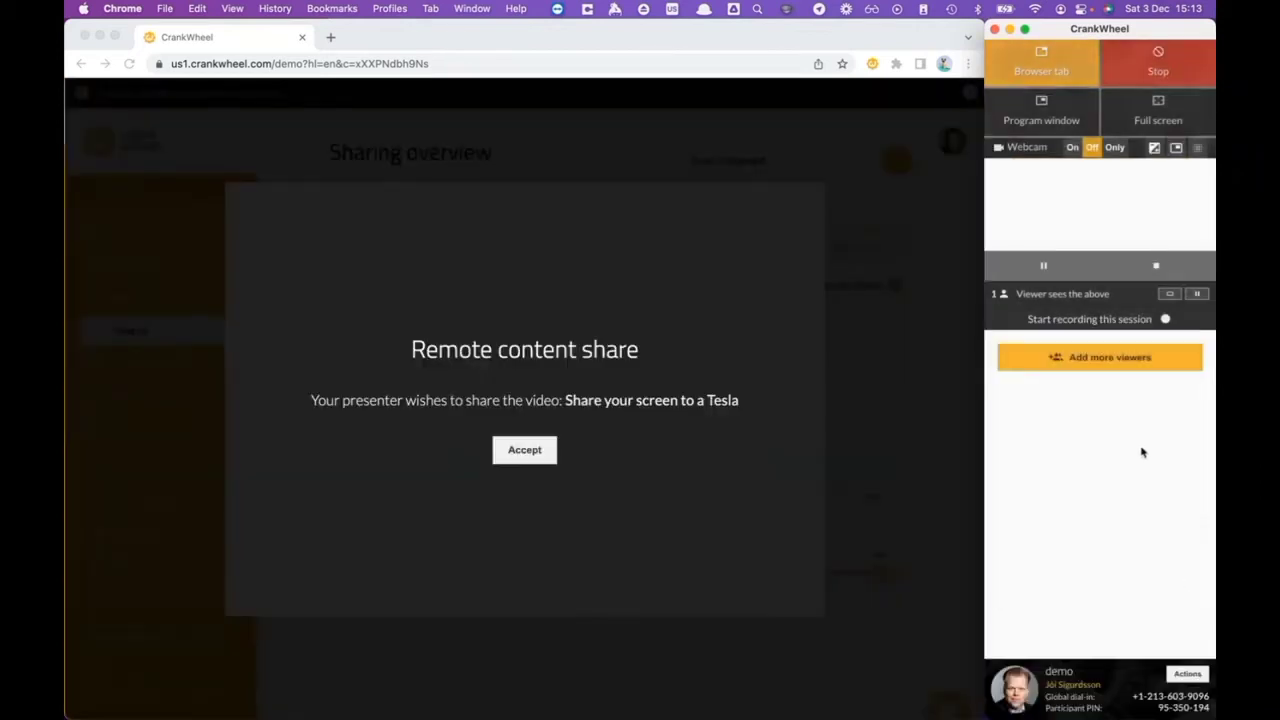
Accept the shared Tesla video as the viewer, then pause, resume and stop it from the presenter panel
click(432, 366)
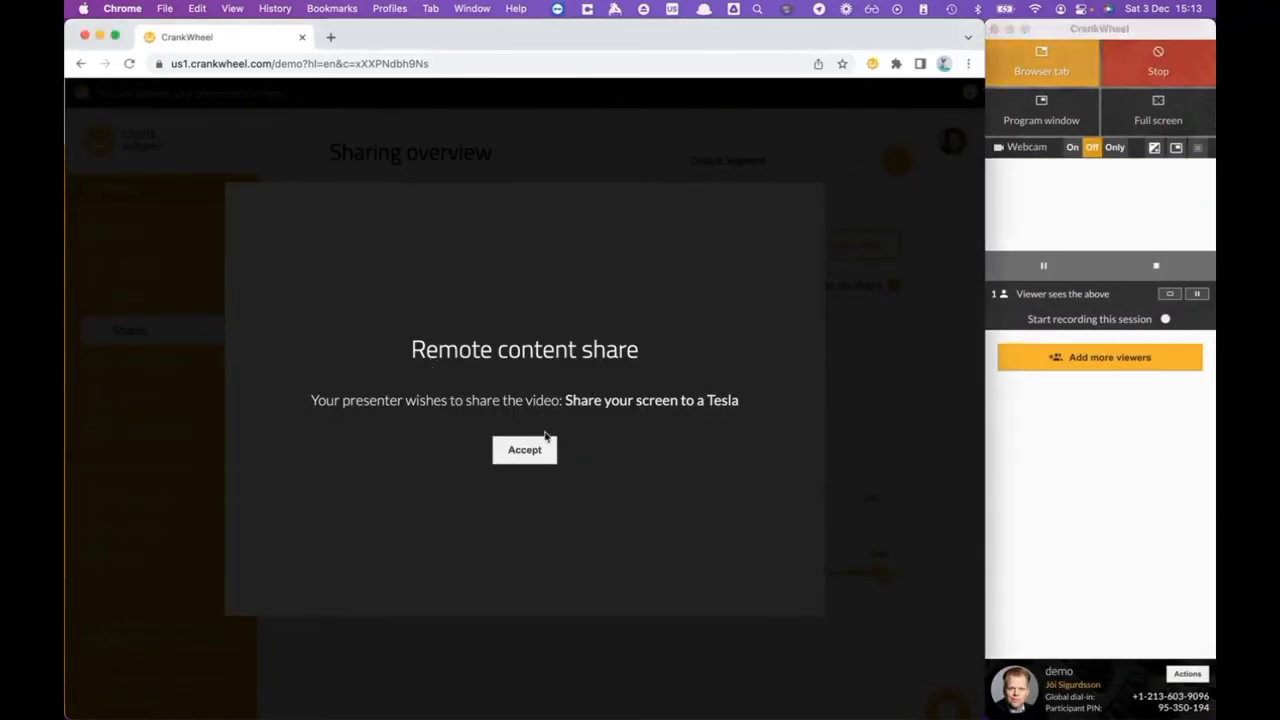
click(519, 459)
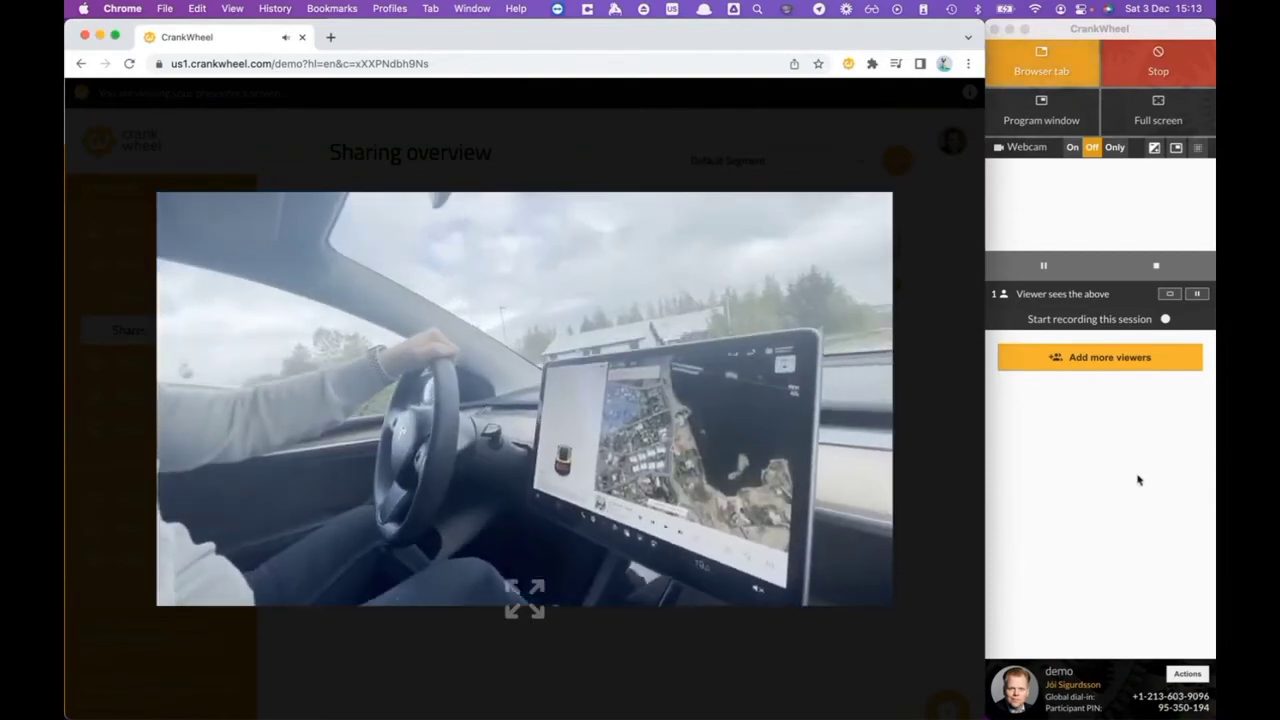
click(1140, 478)
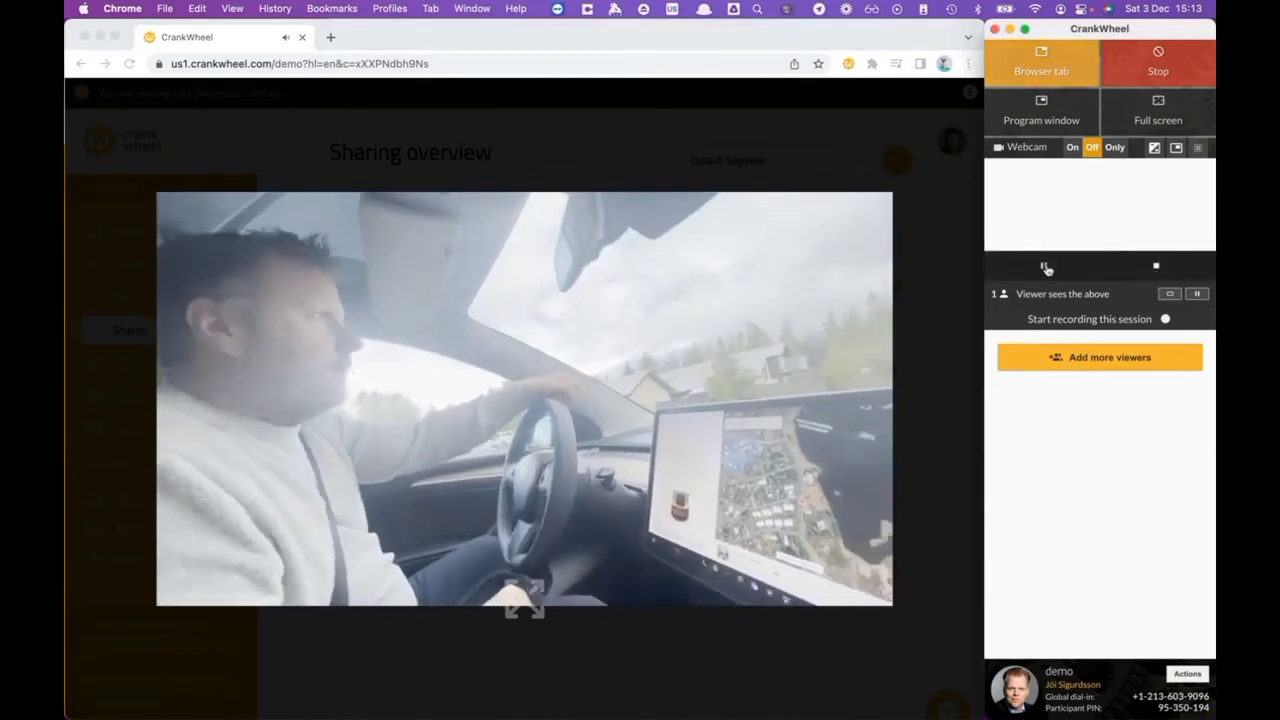
click(1043, 268)
click(1043, 268)
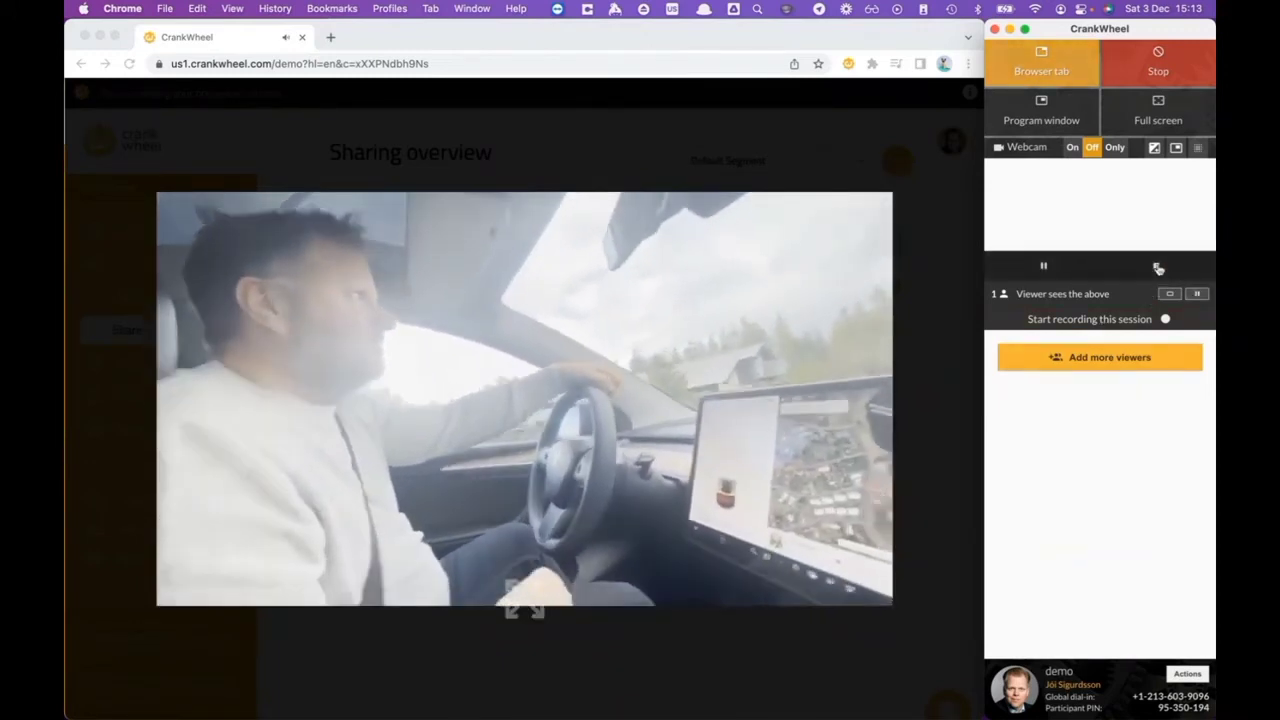
click(1158, 268)
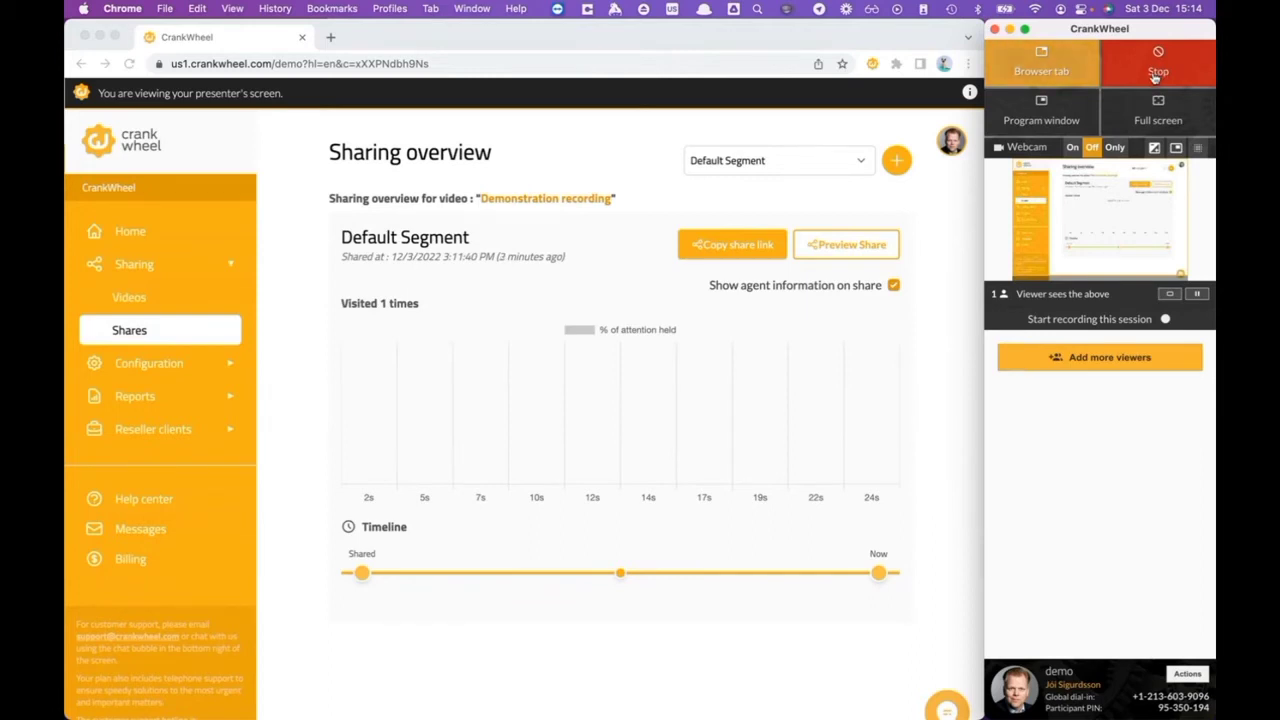
Stop the CrankWheel screen-sharing session
click(1157, 70)
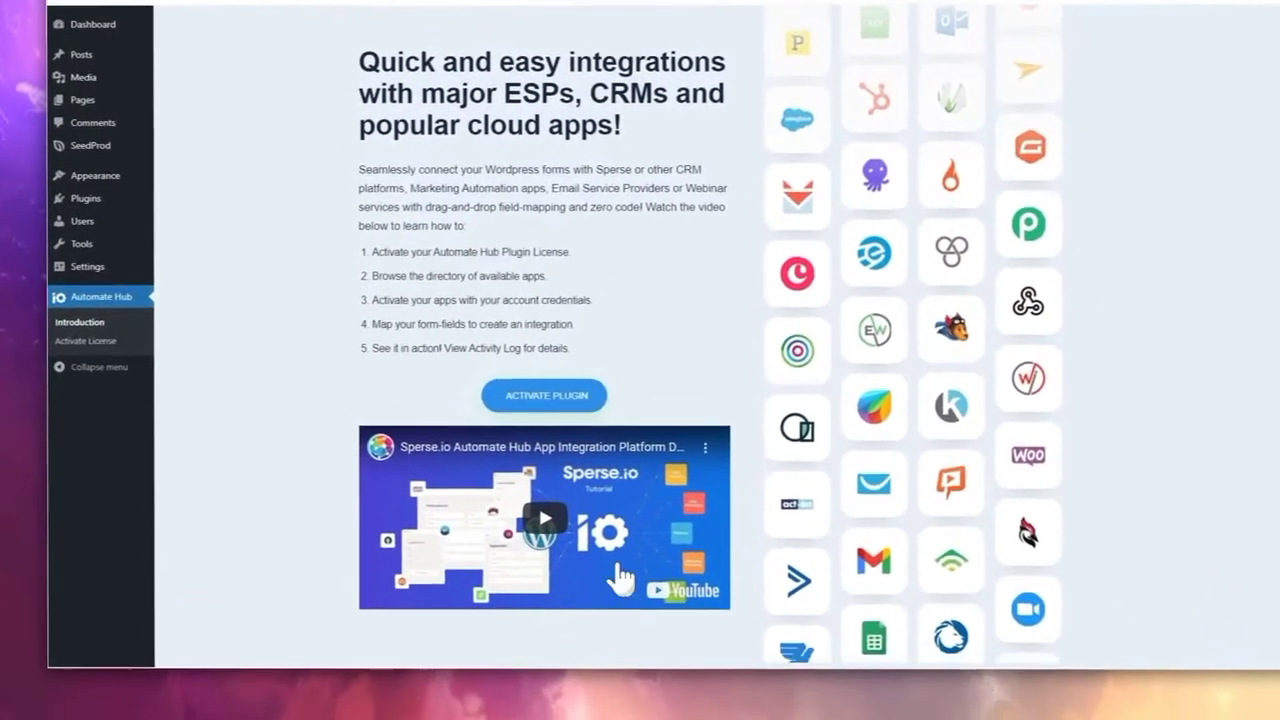
Activate the Automate Hub plugin with its license key and get started
click(546, 395)
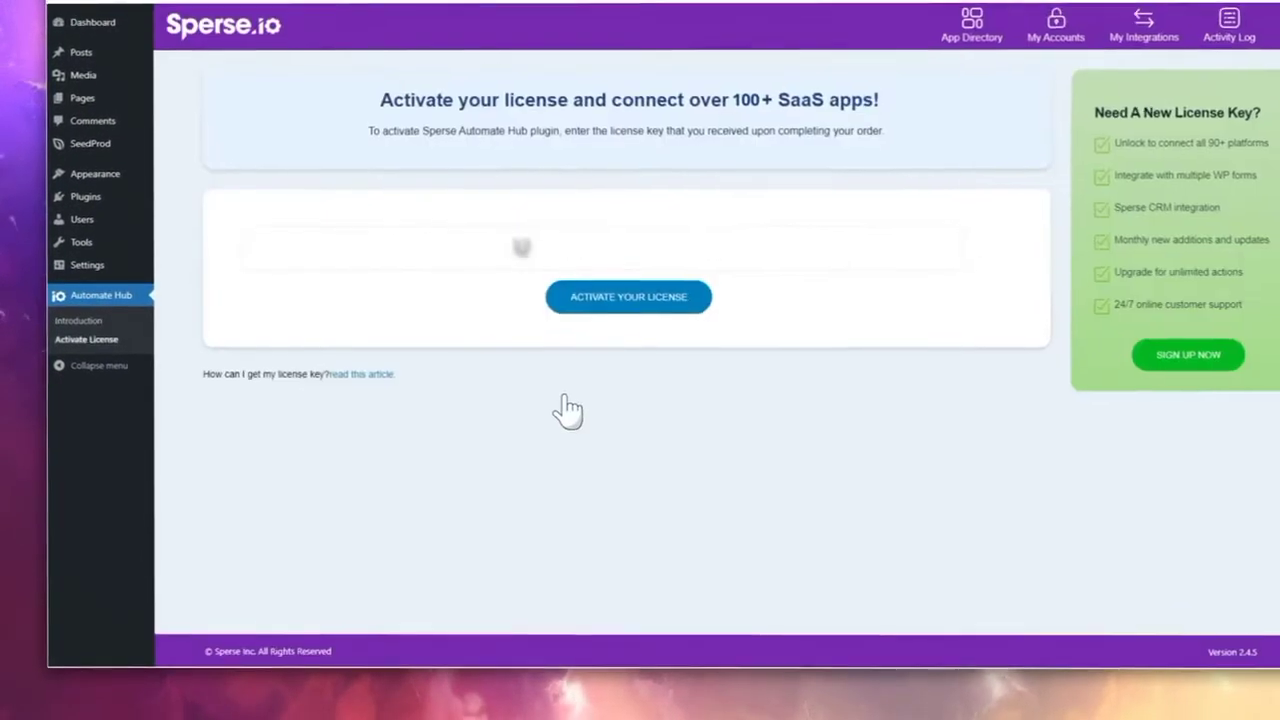
click(594, 358)
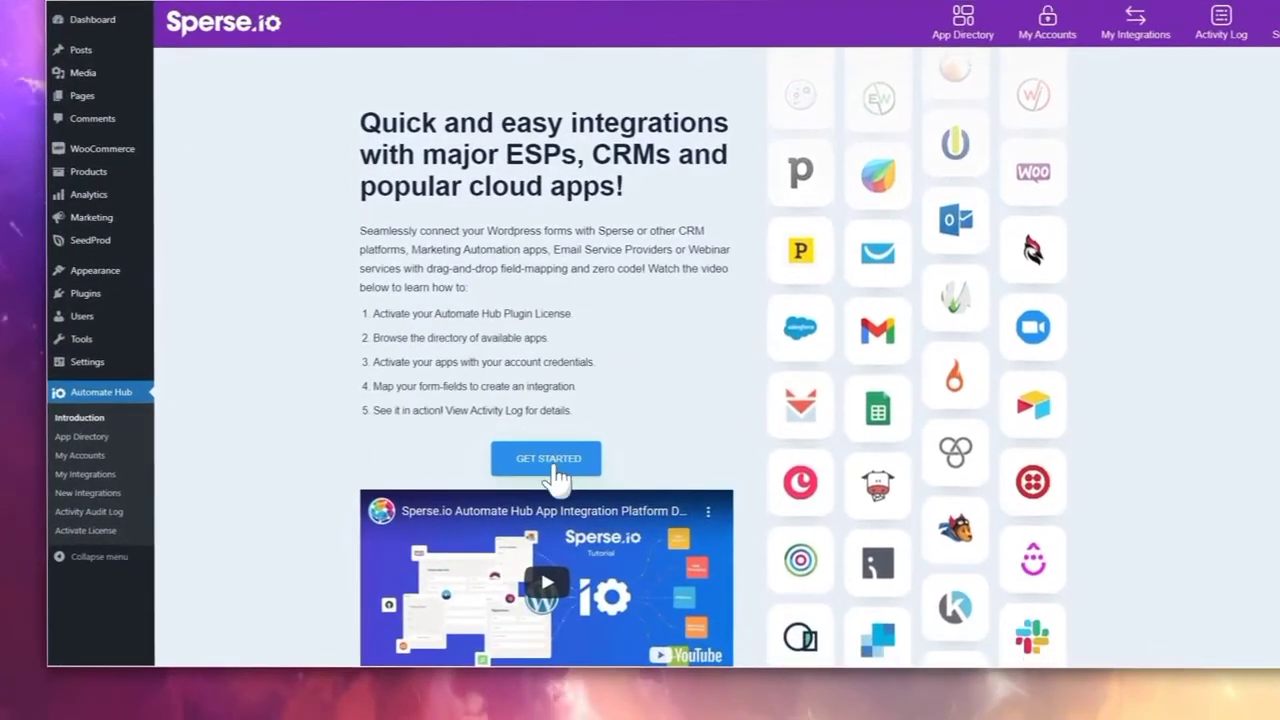
click(516, 508)
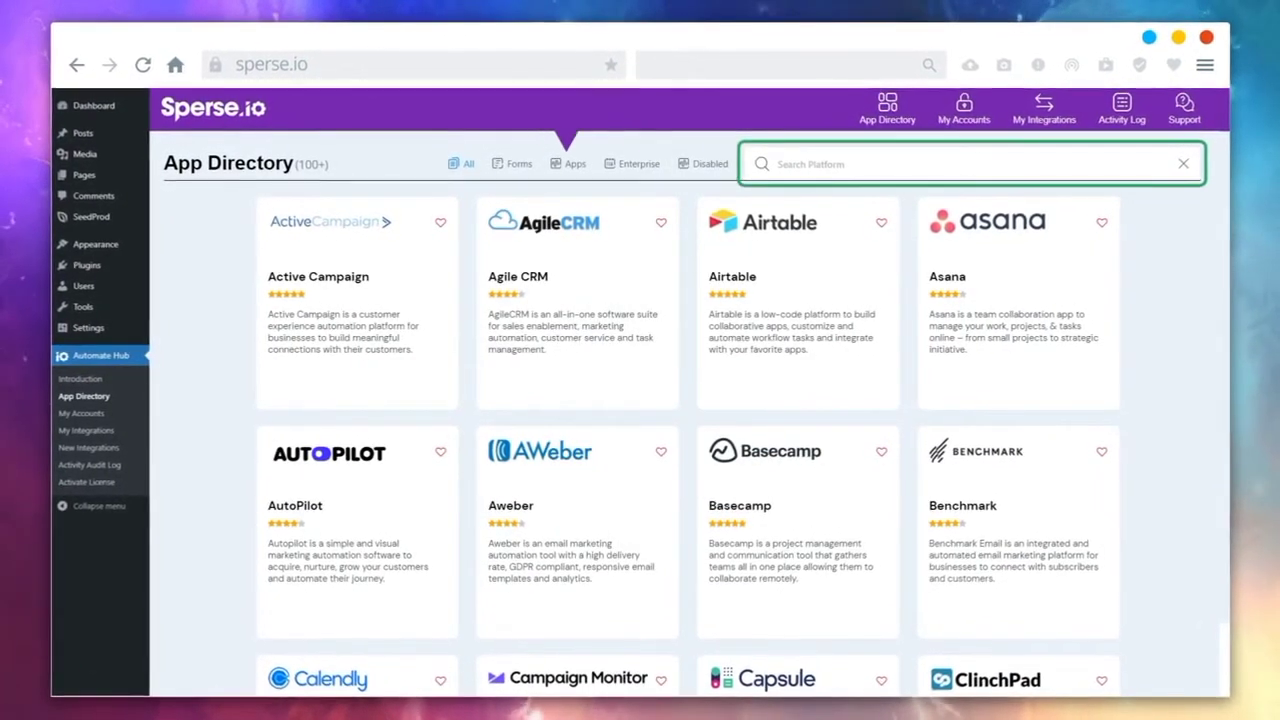
Connect the first Google account to Google Sheets and grant Automate Hub access
scroll(690, 400, down, 6)
scroll(690, 400, down, 6)
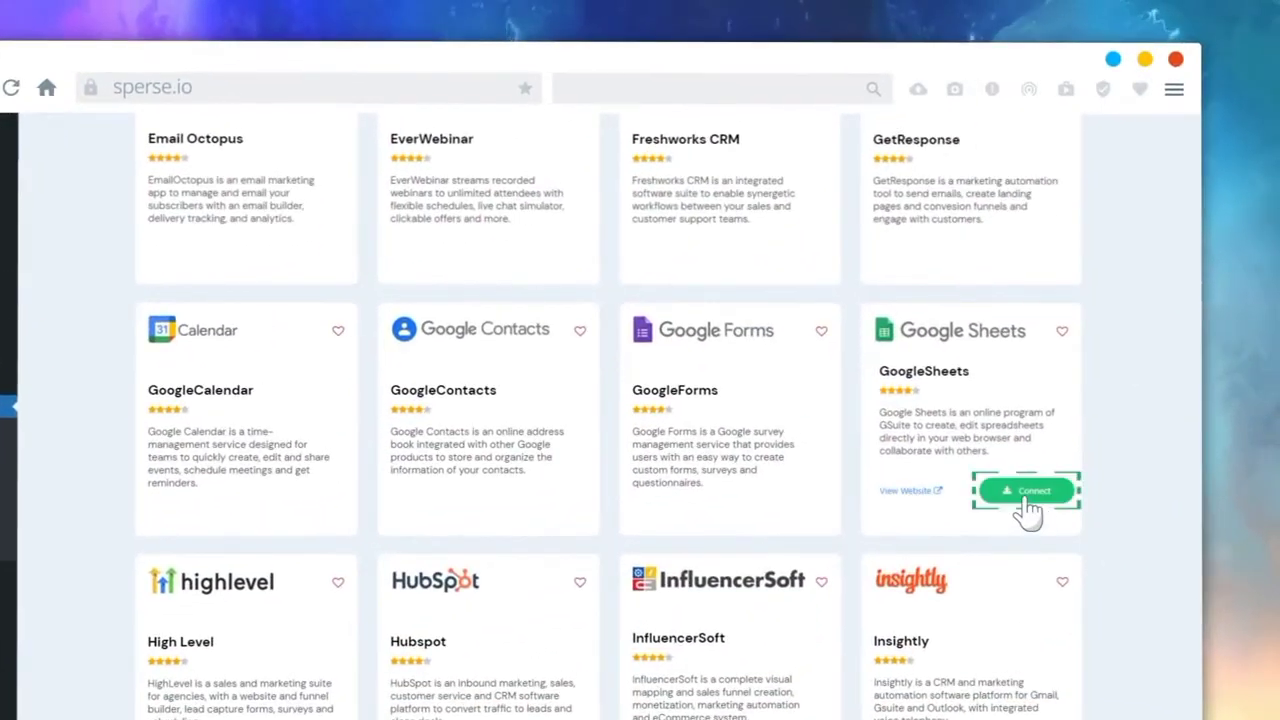
click(1027, 497)
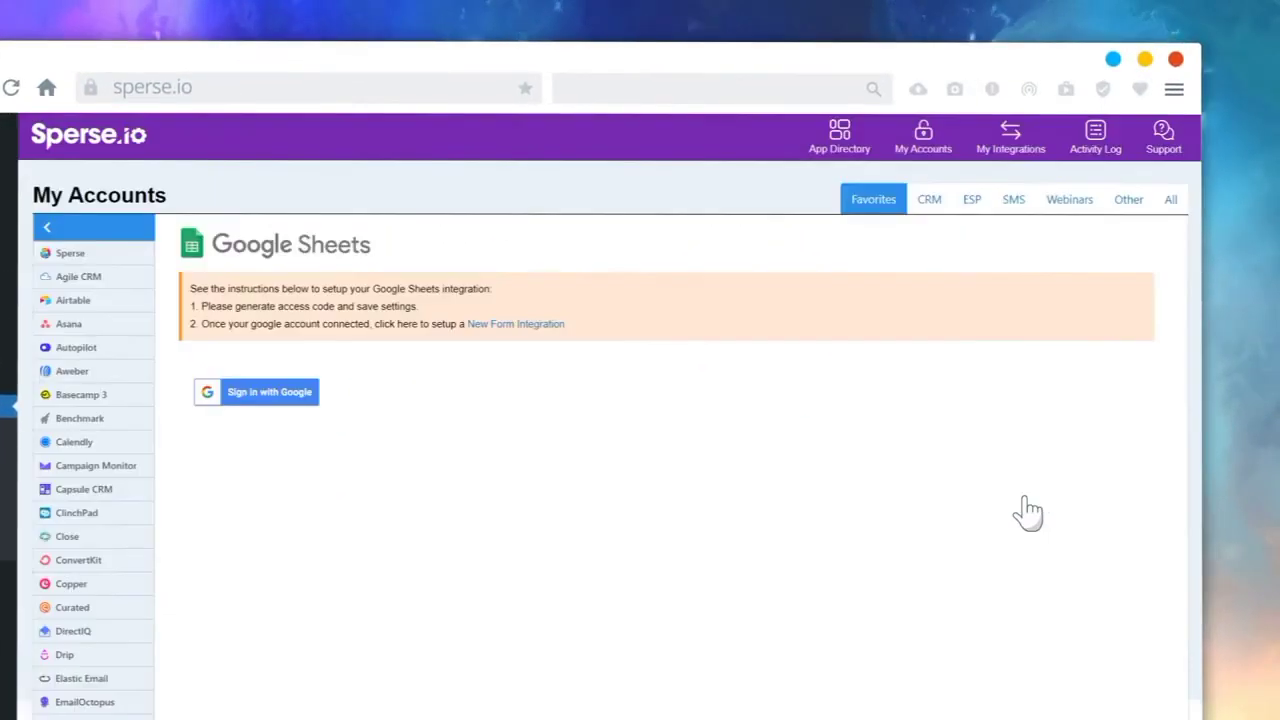
click(262, 396)
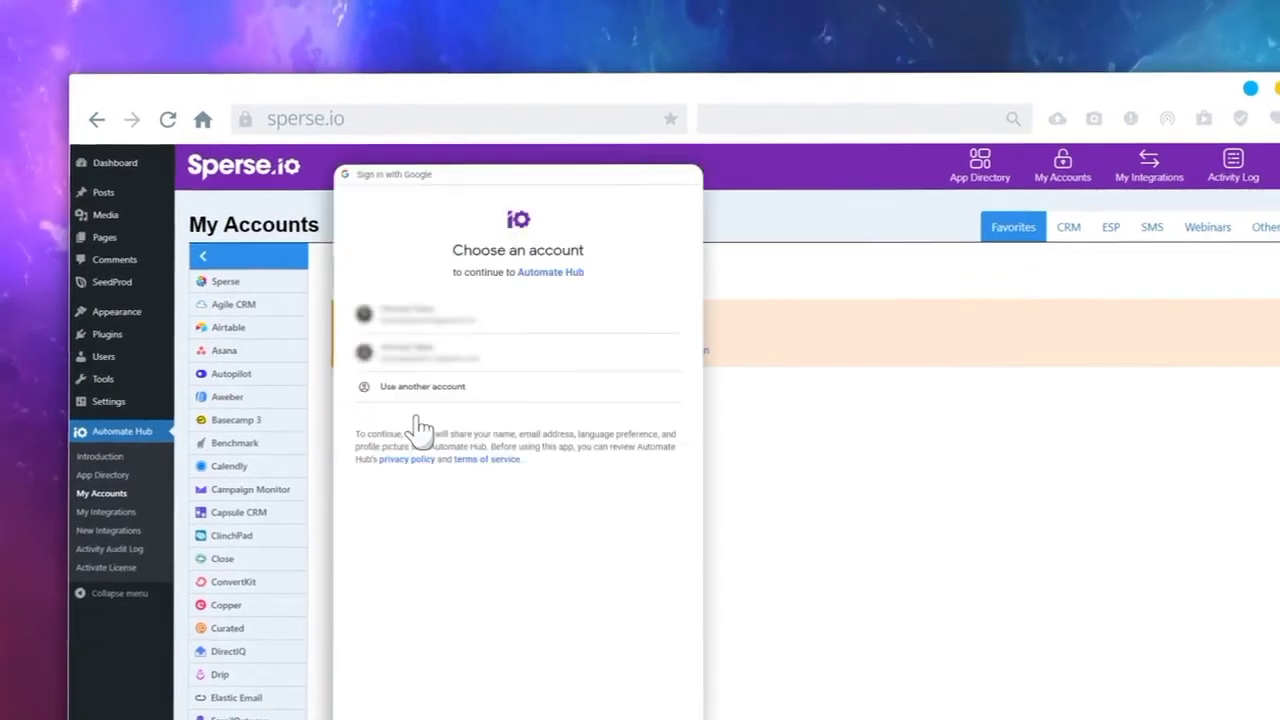
click(410, 315)
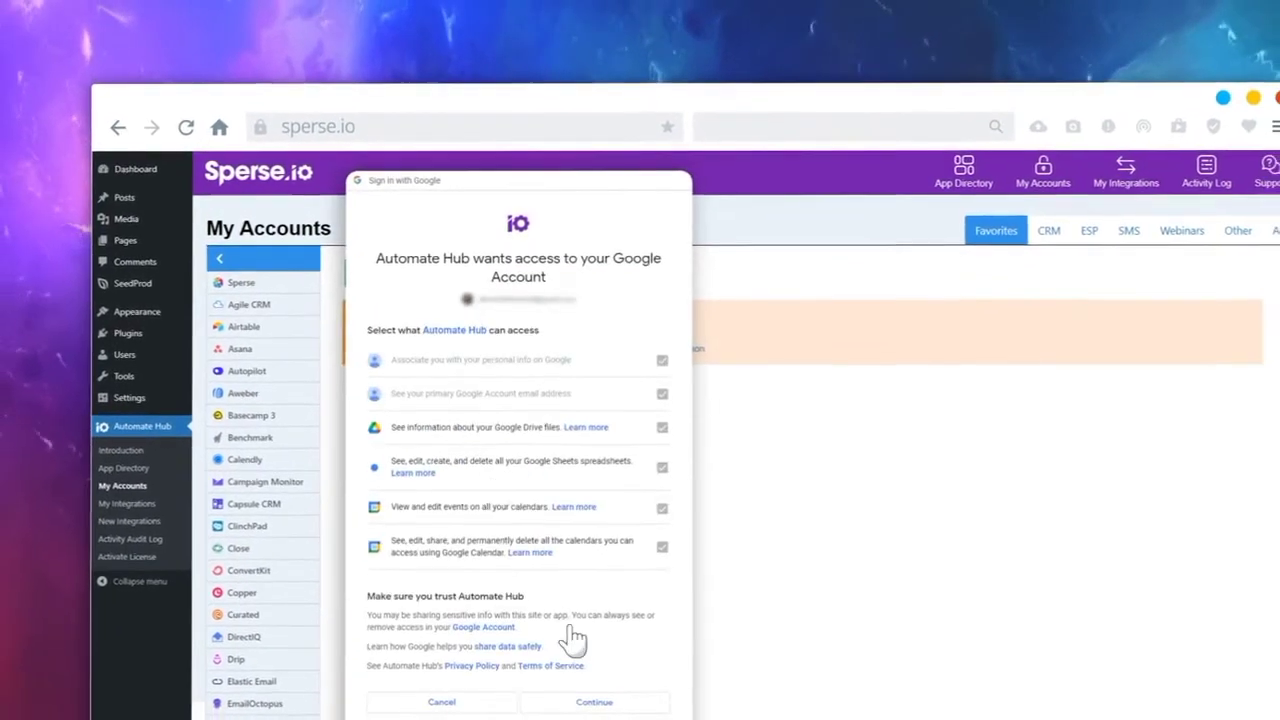
click(595, 698)
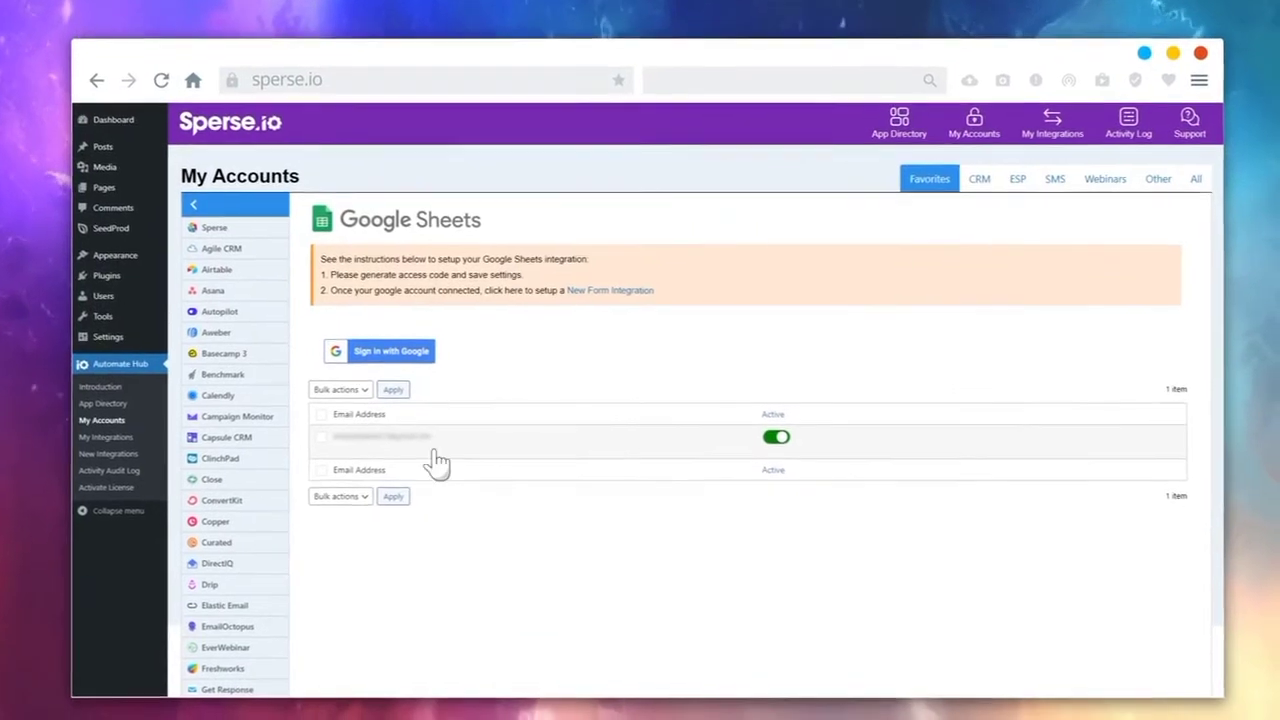
Connect a second Google account to Google Sheets and start a new integration
click(358, 348)
click(363, 290)
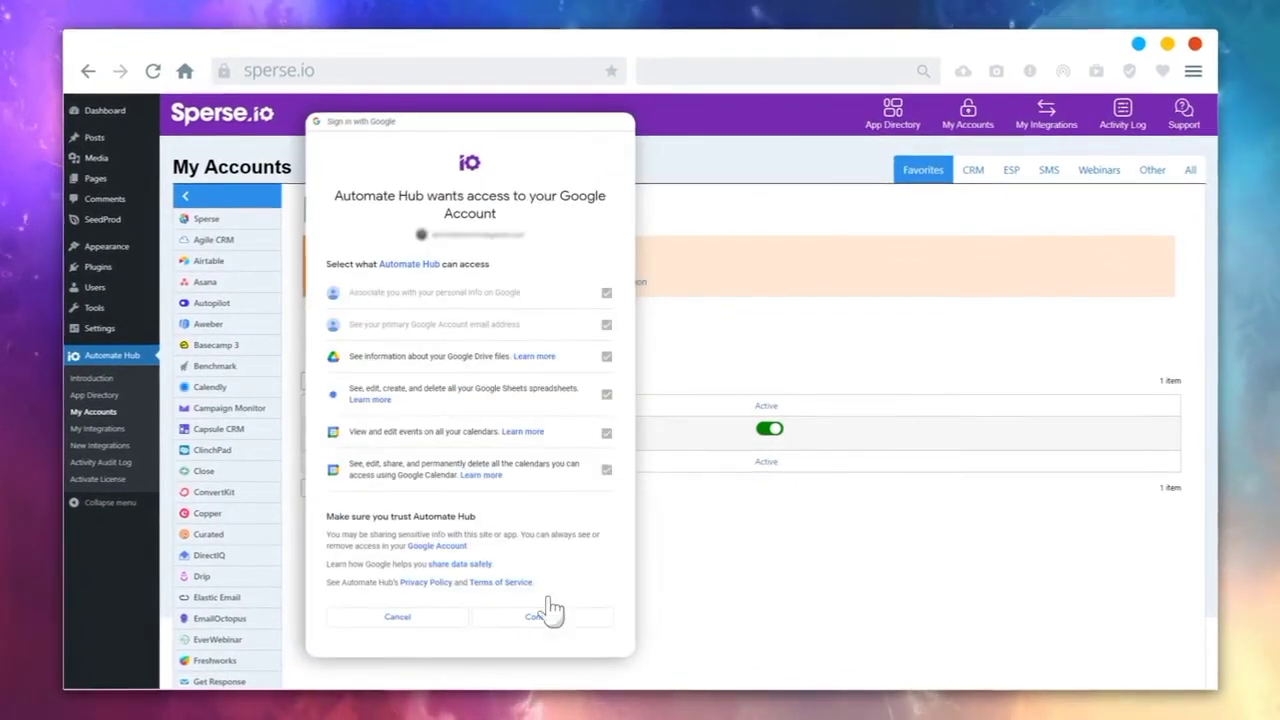
click(550, 610)
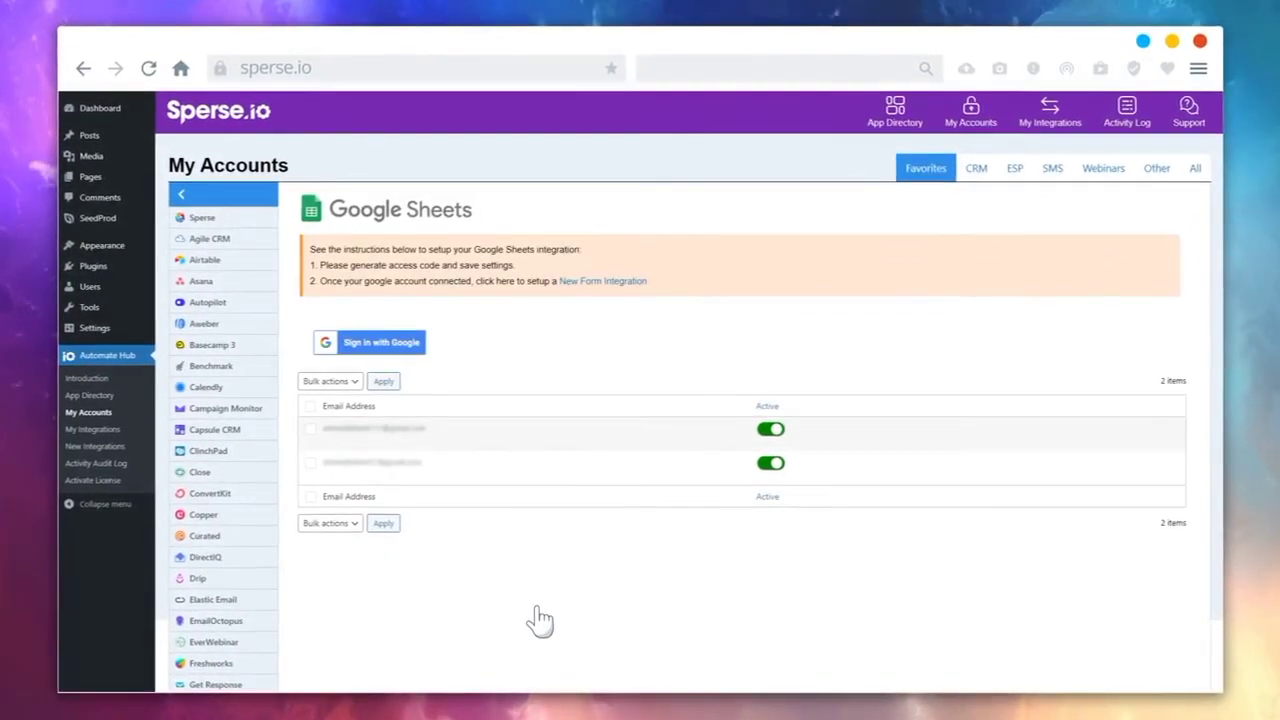
click(95, 446)
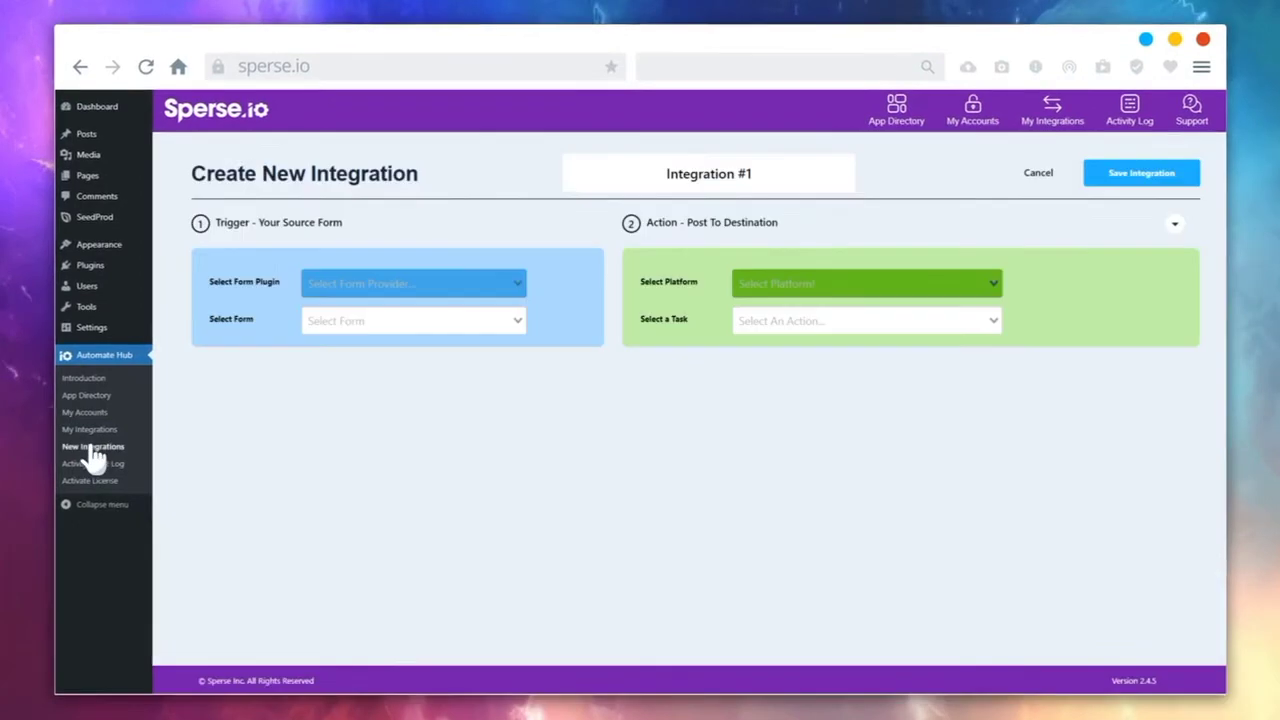
Set WooCommerce New Order as the trigger and Google Sheets as the destination
click(428, 288)
click(405, 328)
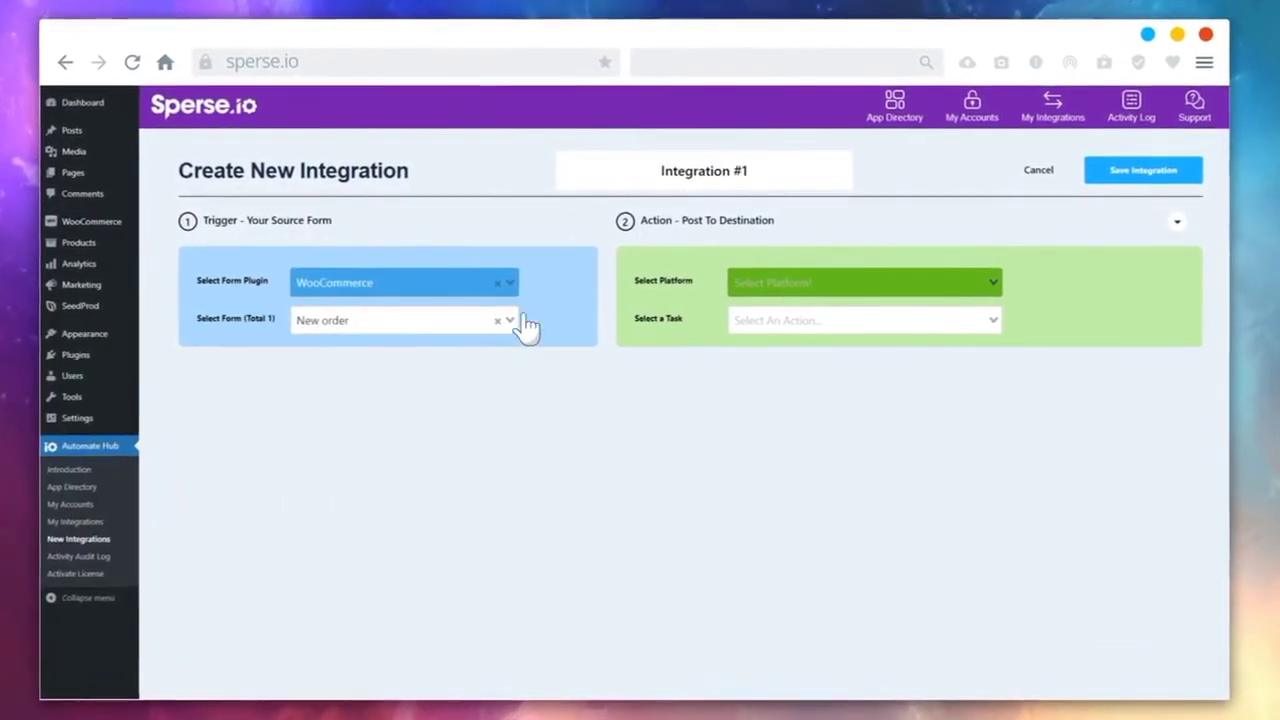
click(838, 290)
scroll(845, 294, down, 5)
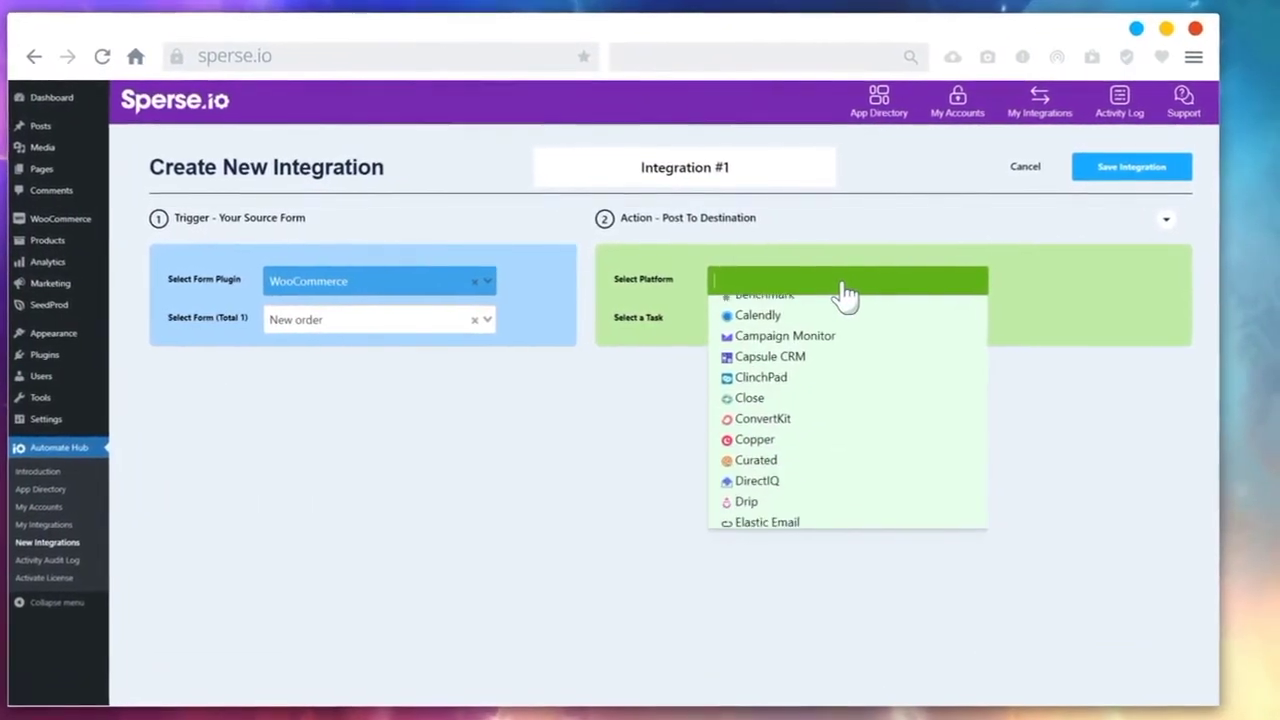
scroll(833, 292, down, 3)
click(802, 349)
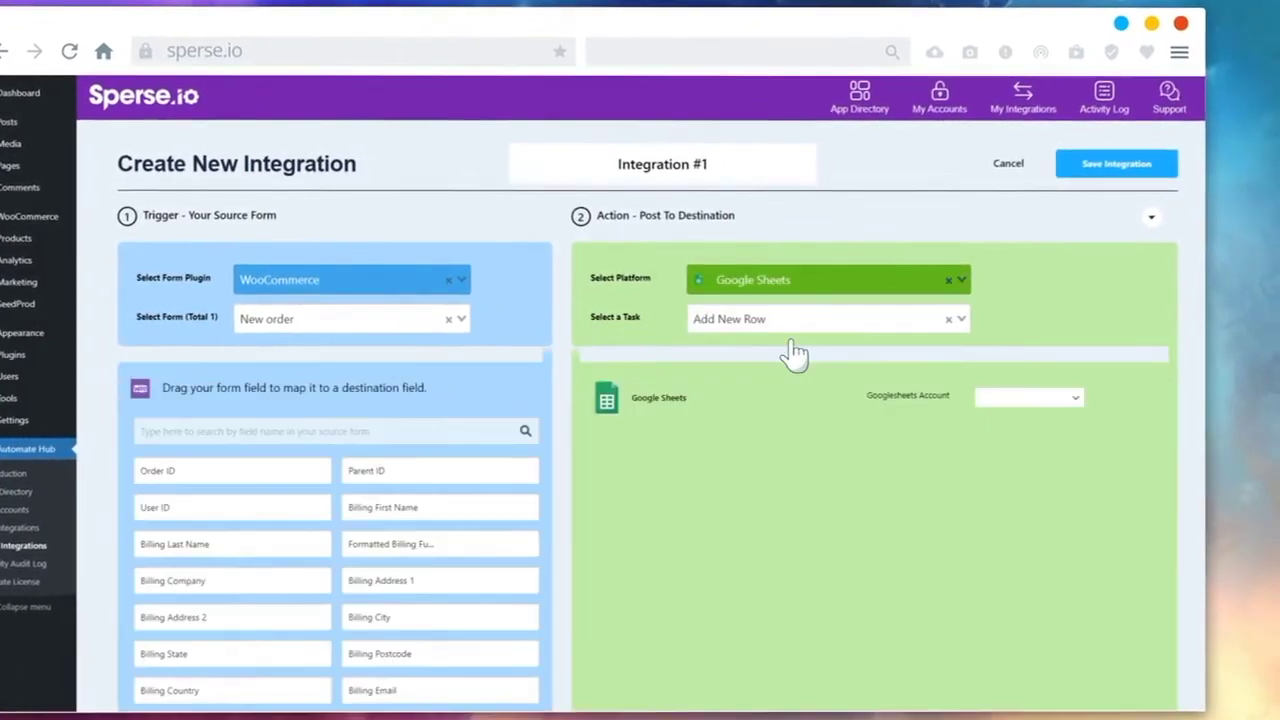
Target the connected Google account's Follow Up Reminders spreadsheet, worksheet Sheet1
click(1055, 400)
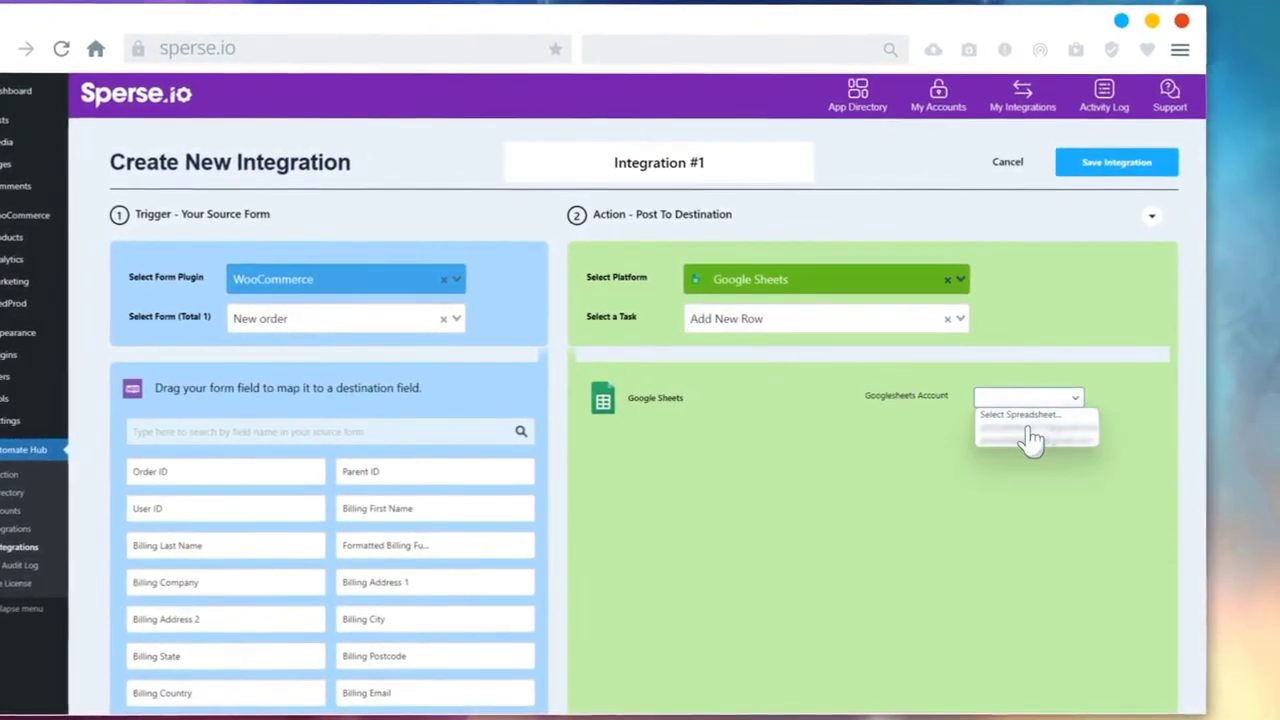
click(1035, 434)
click(787, 442)
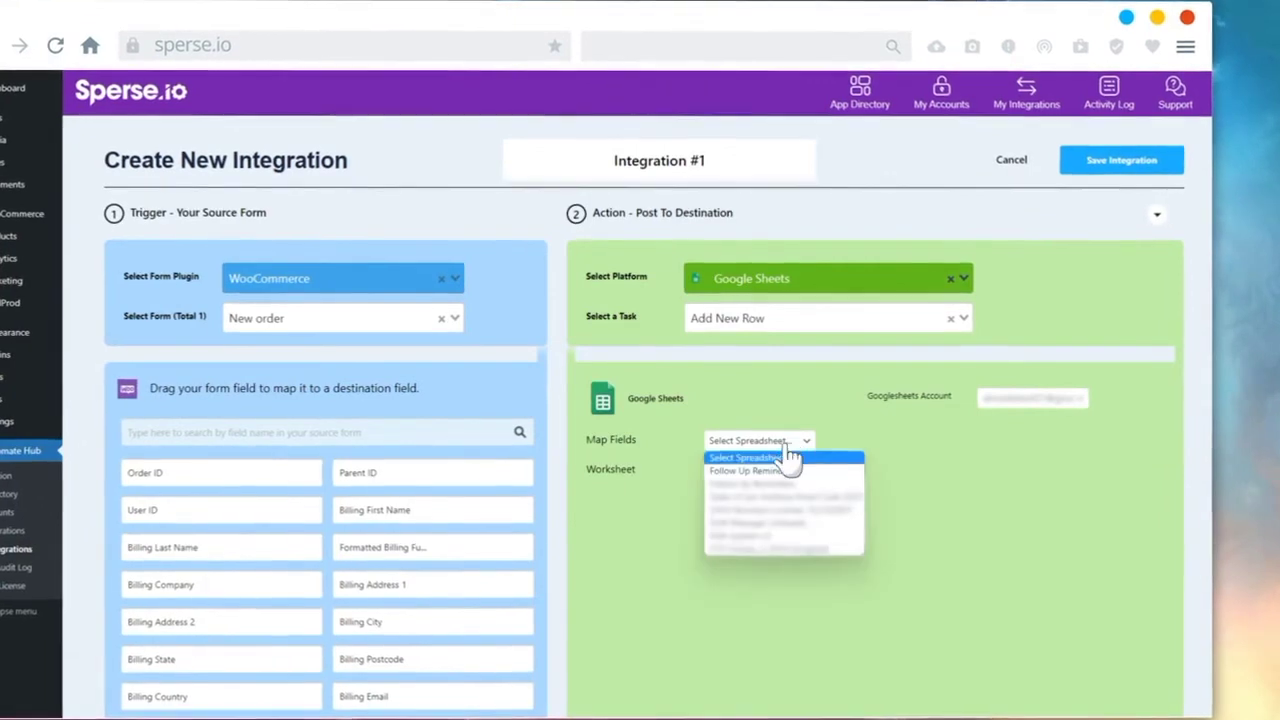
click(769, 476)
click(764, 472)
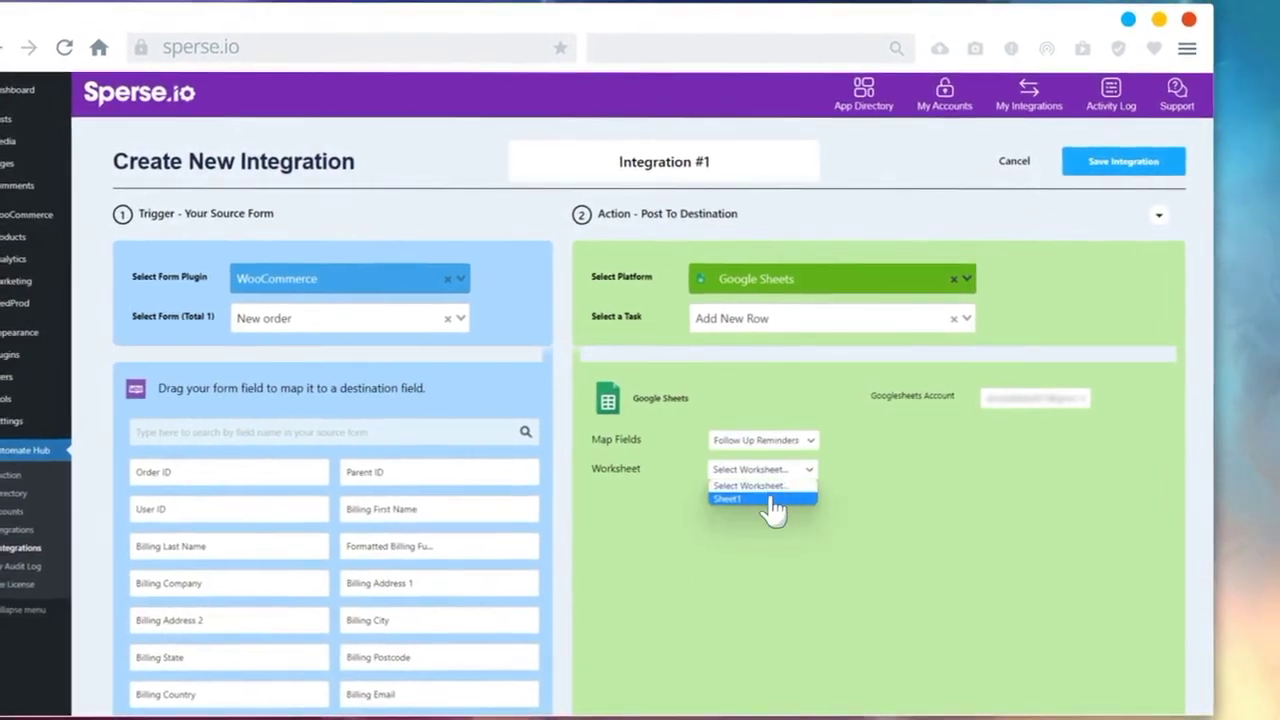
click(766, 494)
Map the WooCommerce billing fields, including Billing Last Name, into the sheet's rows
scroll(780, 508, down, 3)
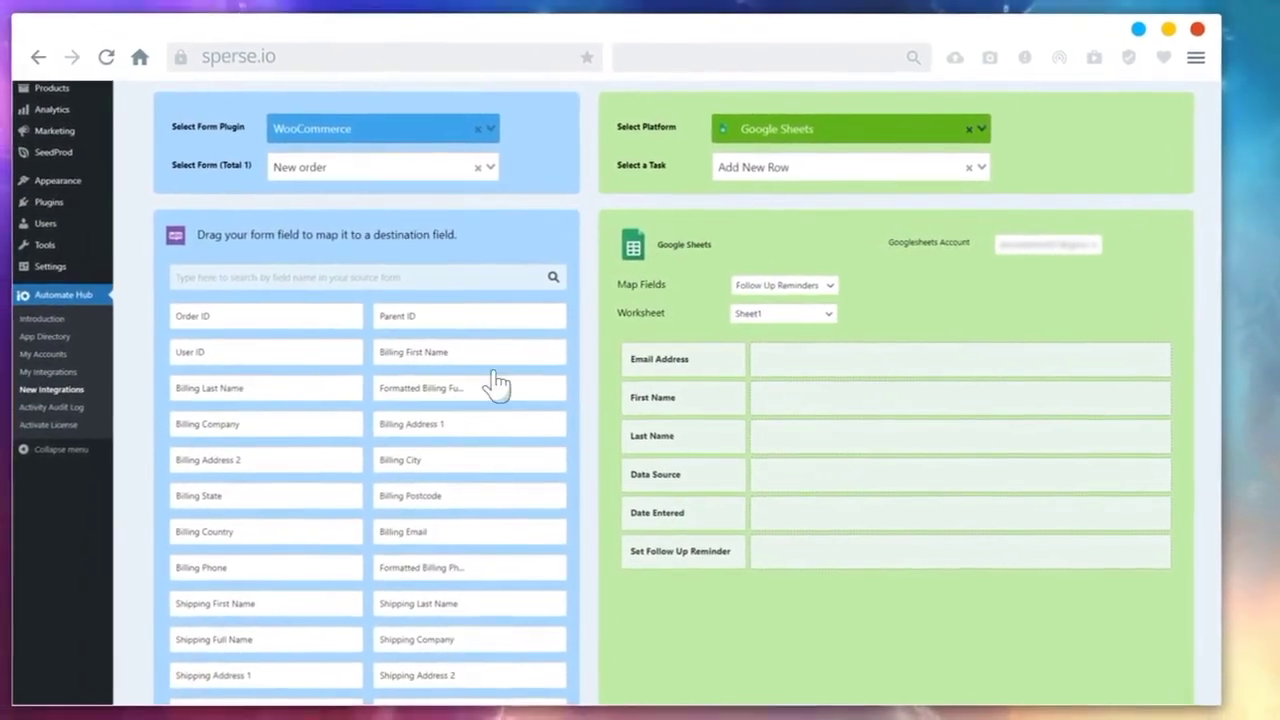
drag(445, 354, 826, 400)
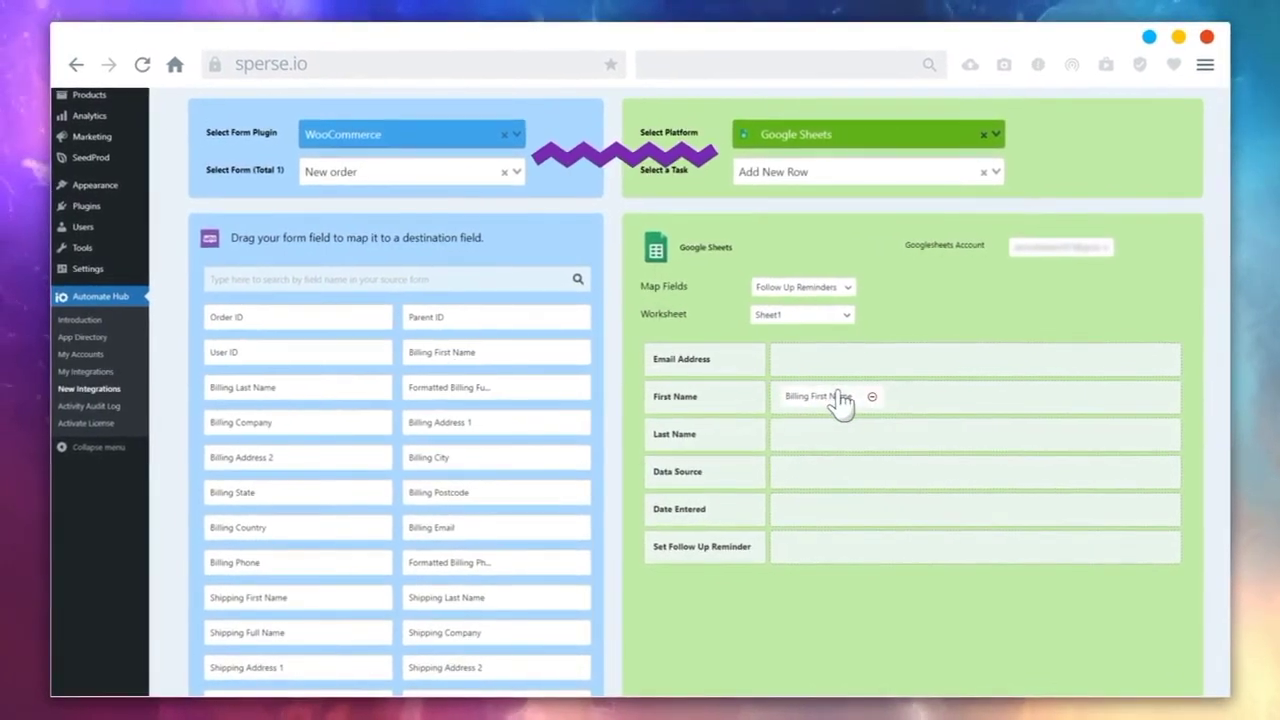
drag(278, 397, 824, 443)
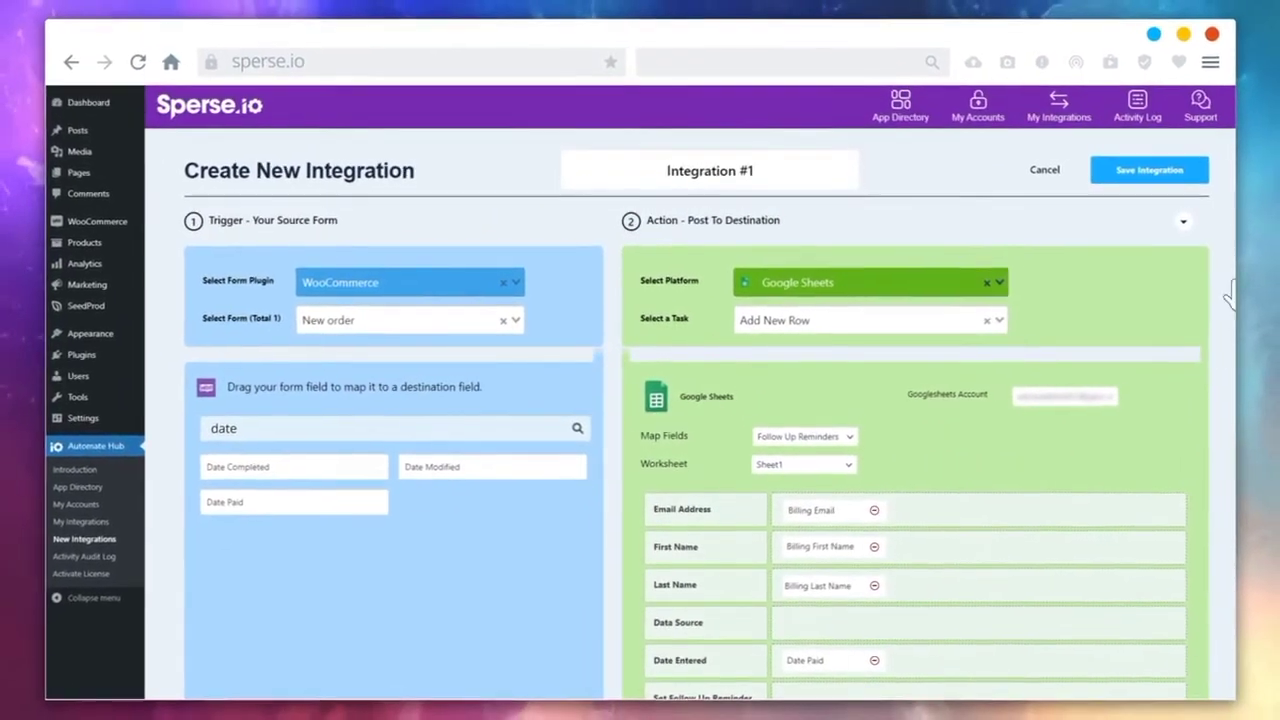
click(850, 176)
Name the integration 'WooCommerce to Google Sheets' and save it
text(WooCommerce to Google Sheets)
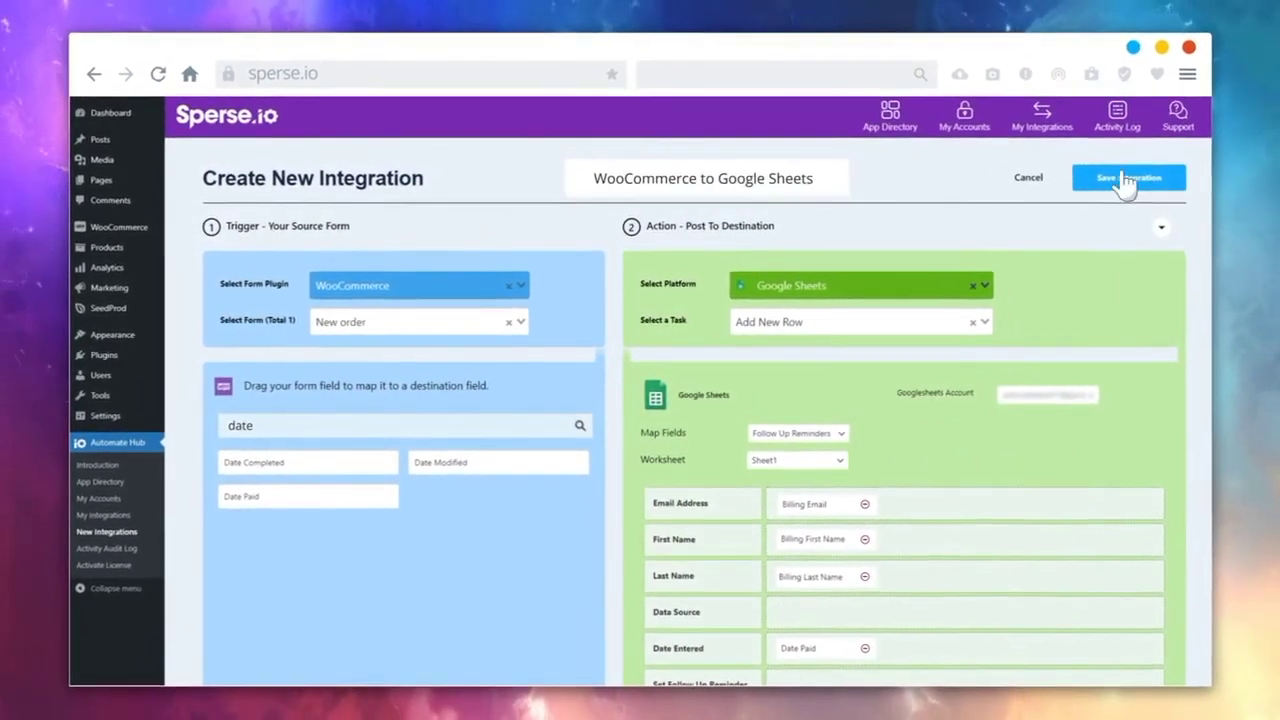
click(1125, 177)
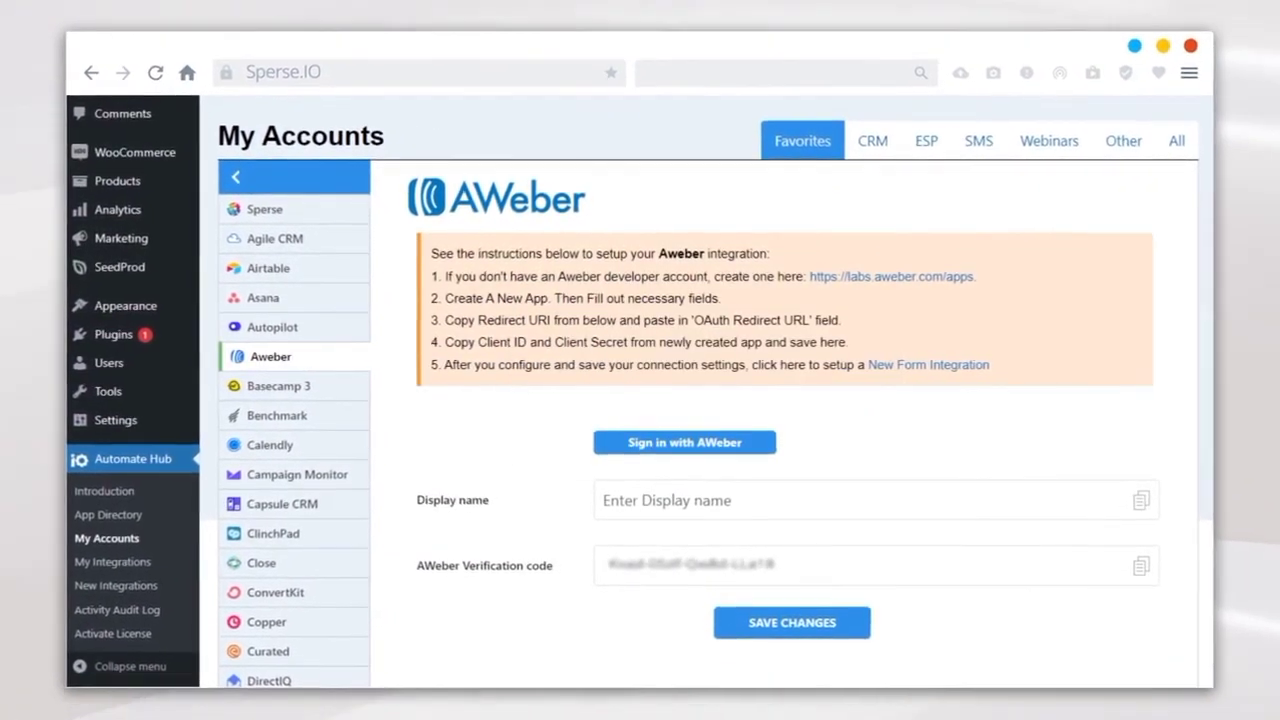
scroll(700, 400, down, 3)
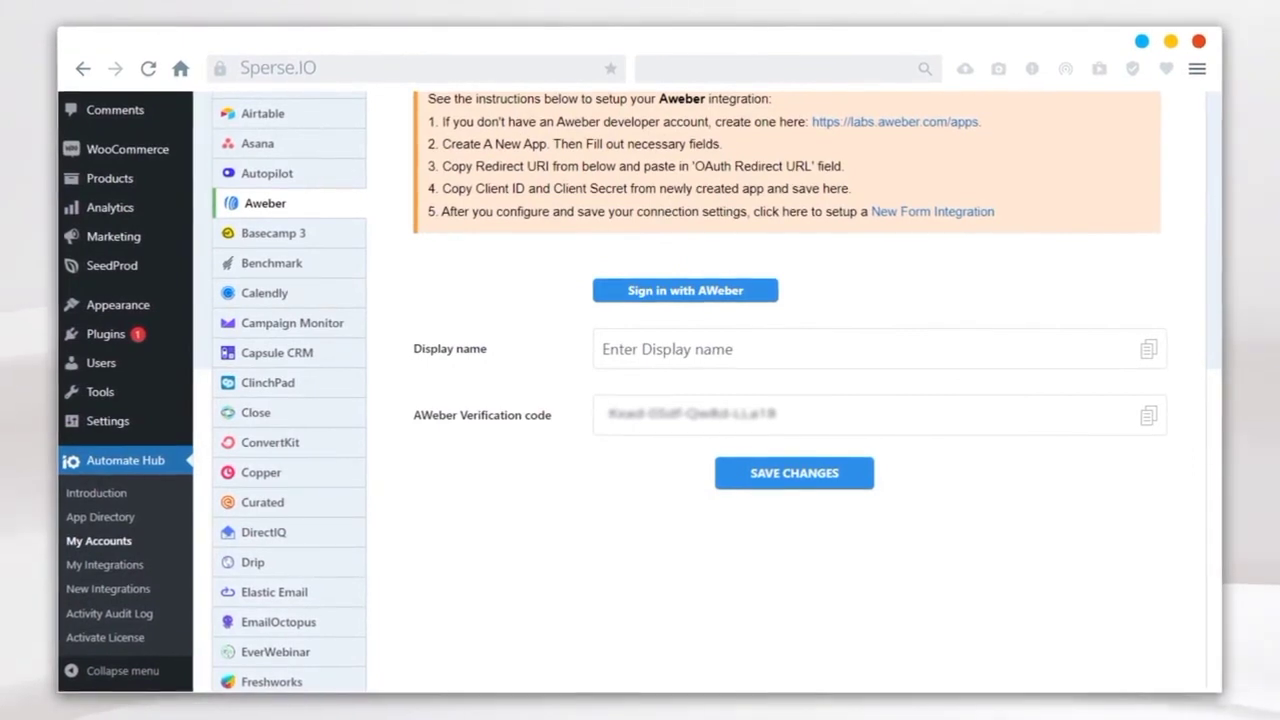